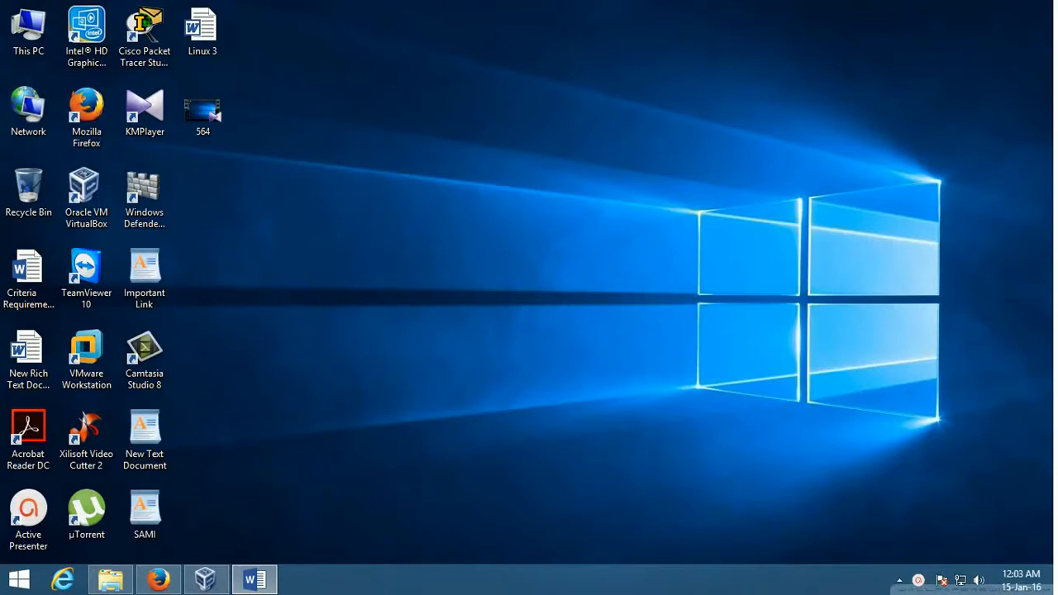
Step: Bring the Criteria Requirements Word document to the front from the taskbar
left_click(254, 580)
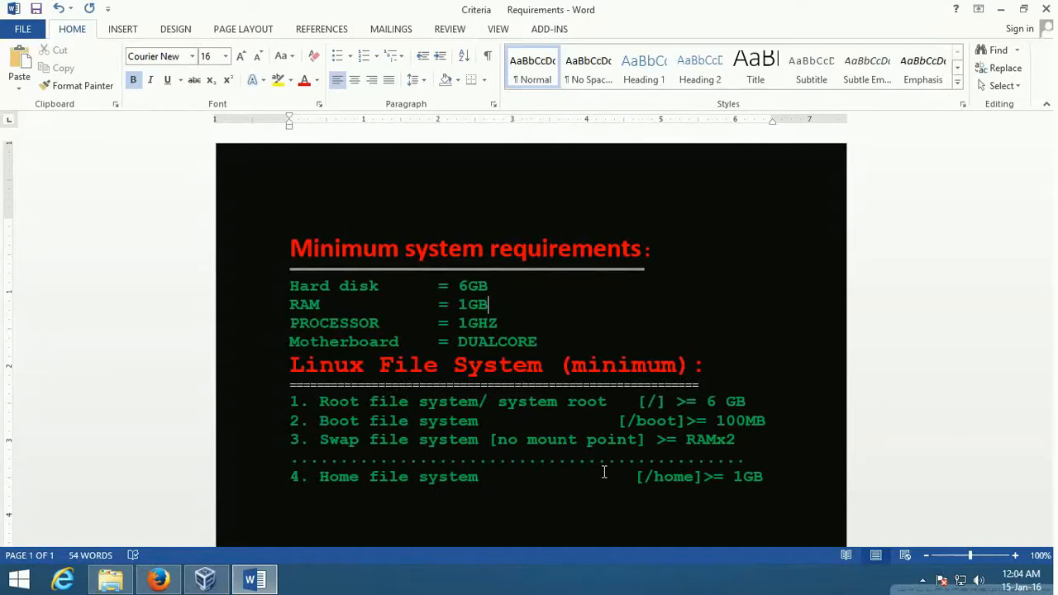
Step: Minimize the Word requirements document after reviewing the partition sizes
left_click(1003, 11)
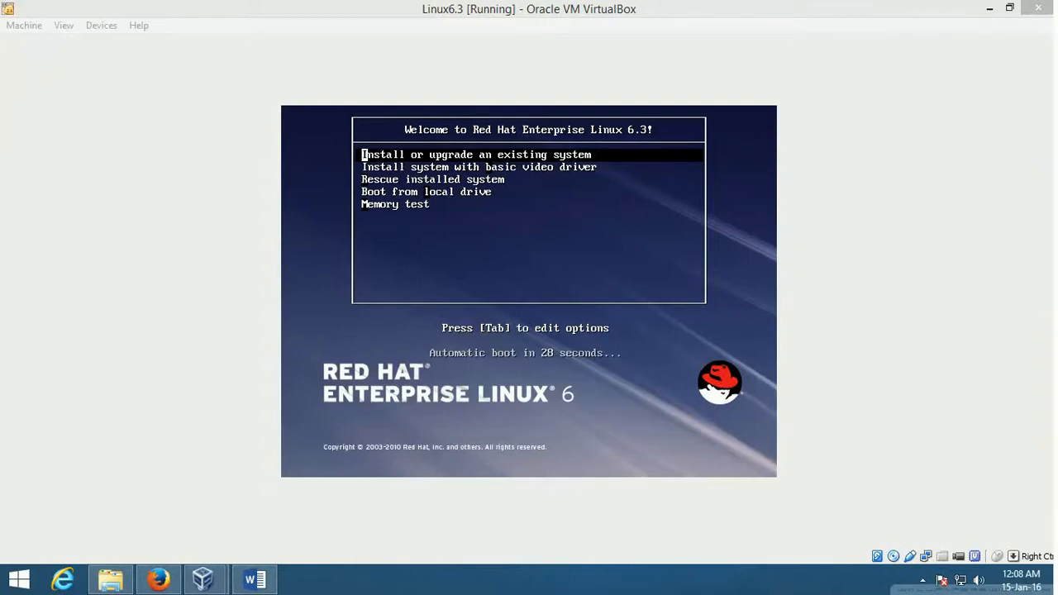
Step: Boot the installer with 'Install or upgrade an existing system' from the RHEL boot menu
key("Return")
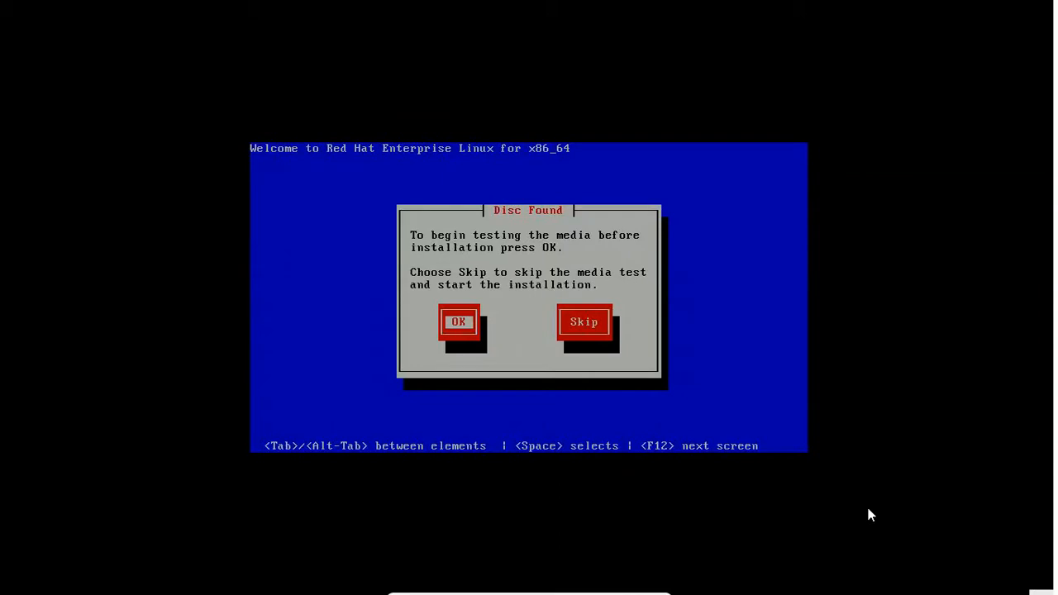
Step: Skip the disc media test and accept English language with the U.S. English keyboard
key("Tab")
key("Return")
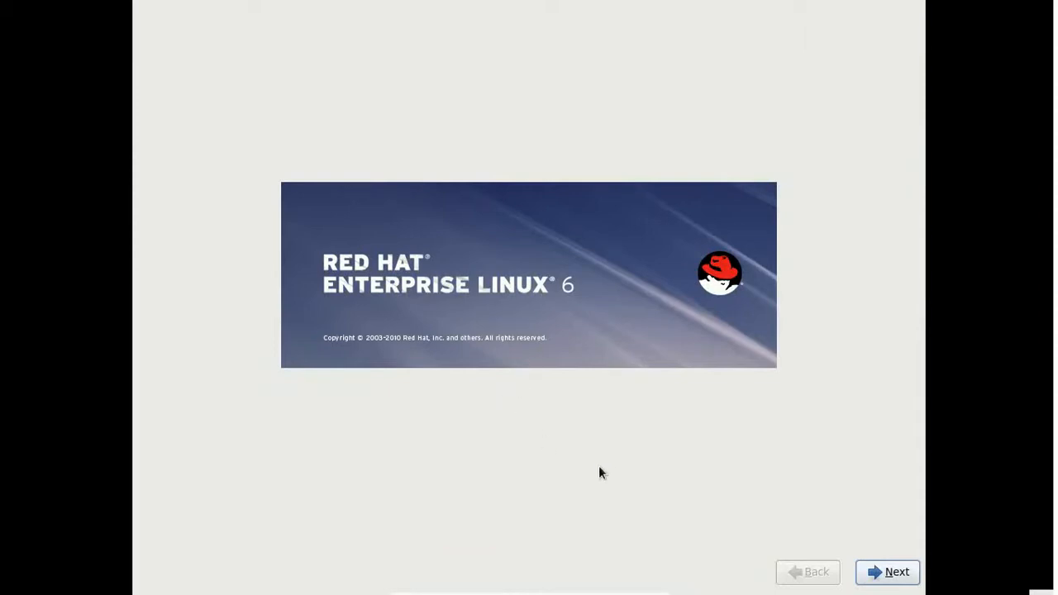
left_click(891, 582)
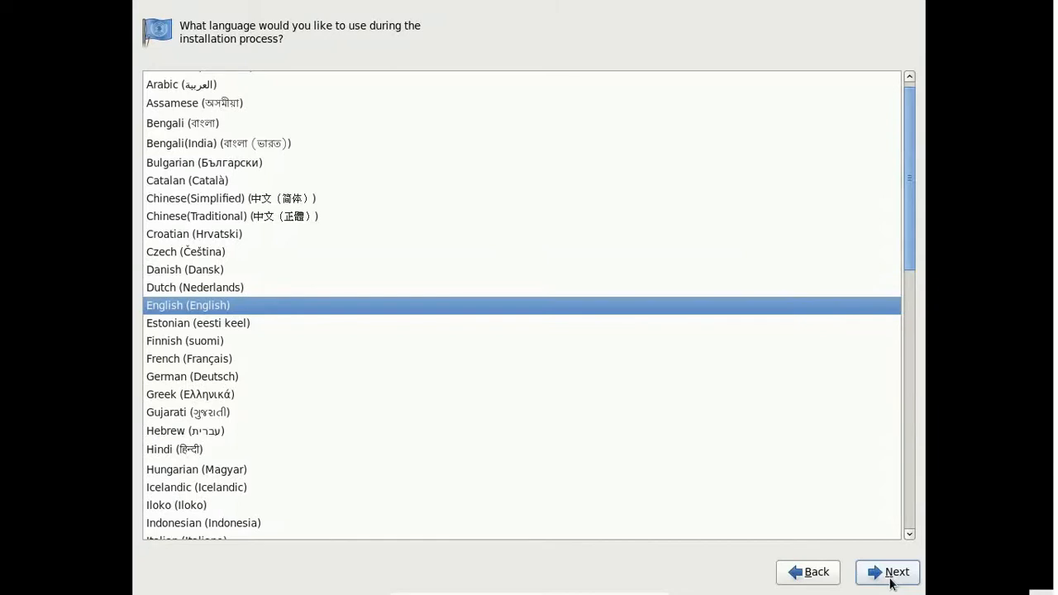
left_click(891, 582)
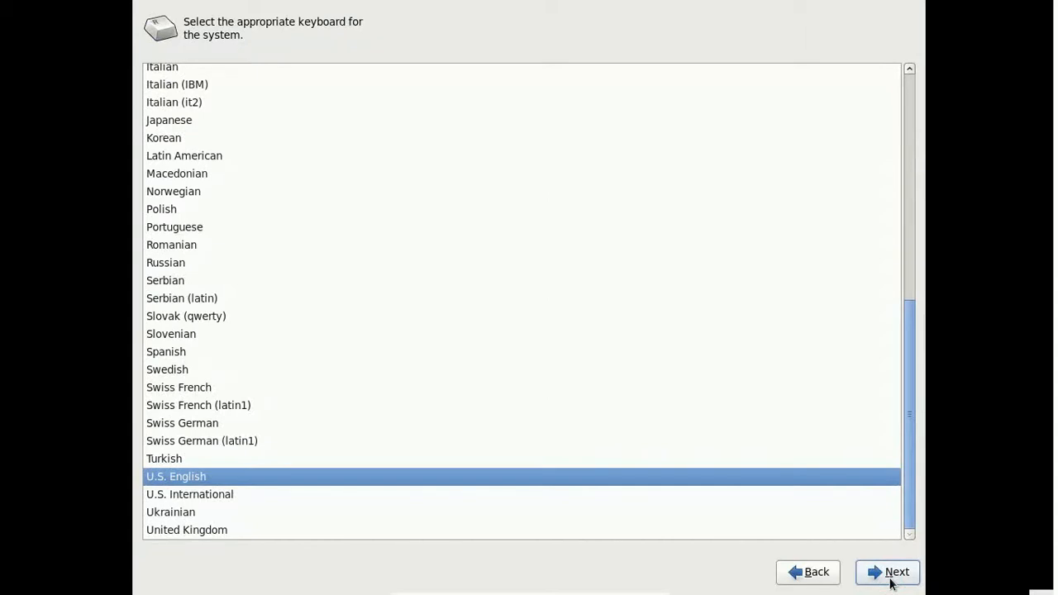
left_click(891, 582)
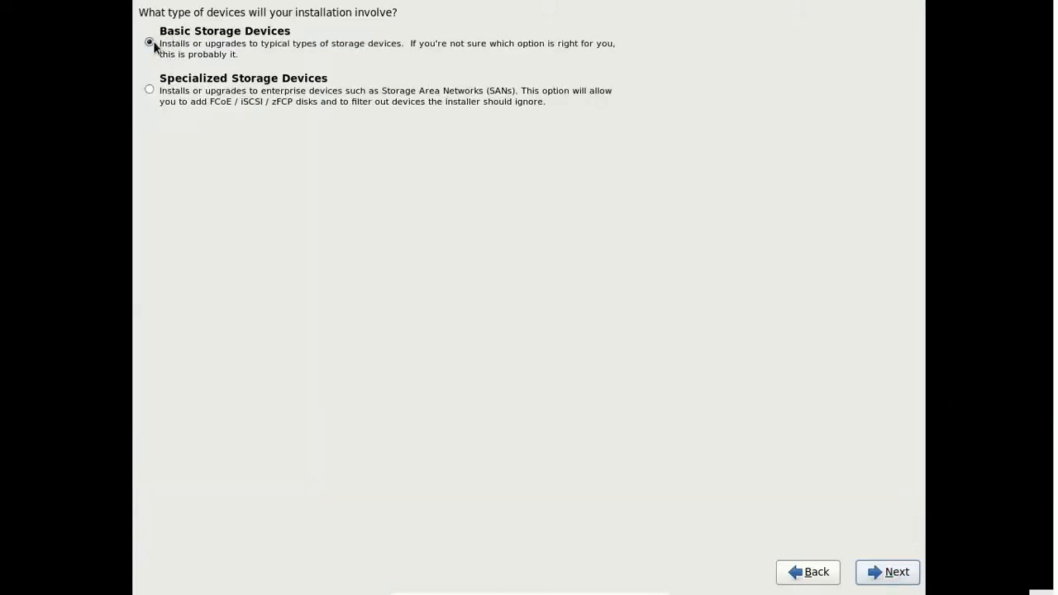
Step: Use Basic Storage Devices and discard all data on the 71680 MB virtual disk
left_click(149, 90)
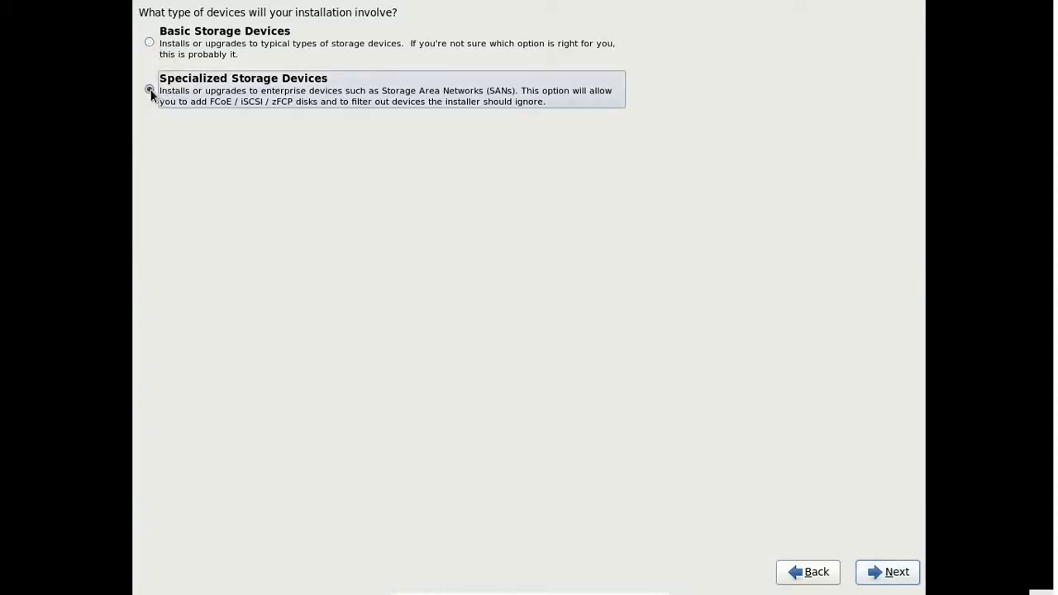
left_click(149, 44)
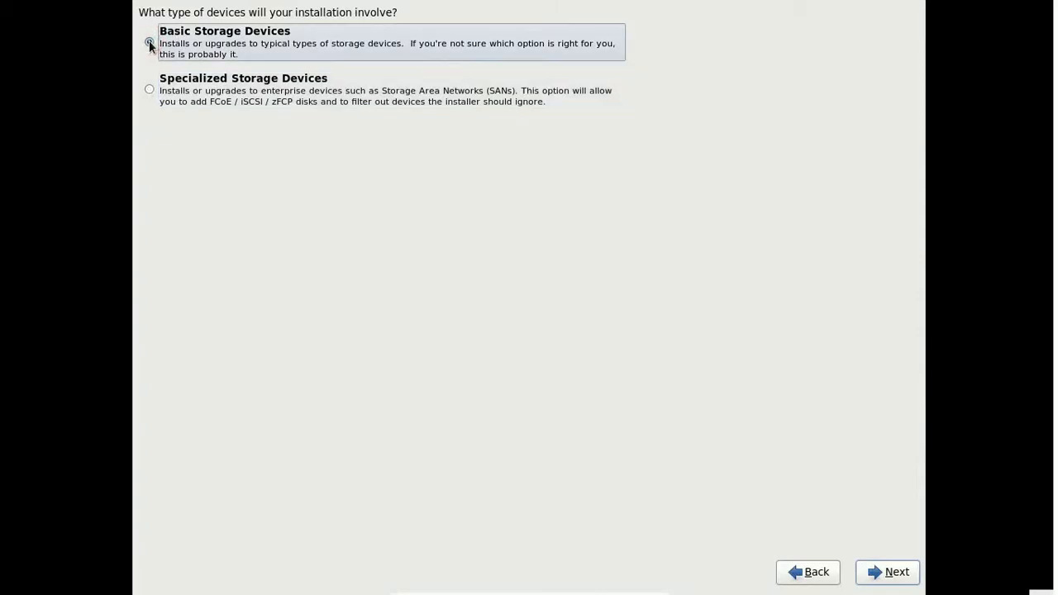
left_click(897, 581)
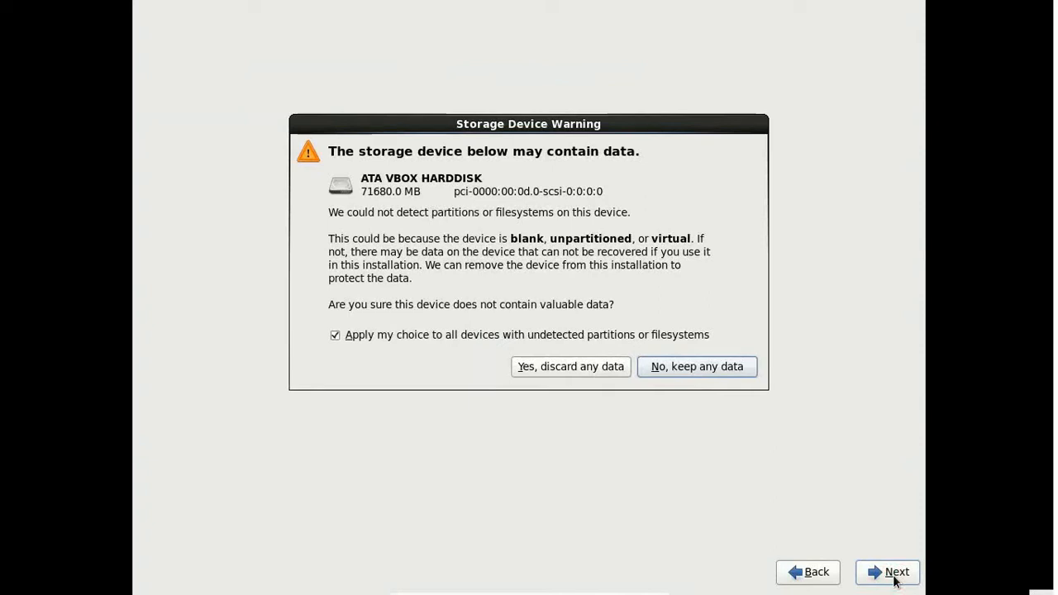
left_click(561, 369)
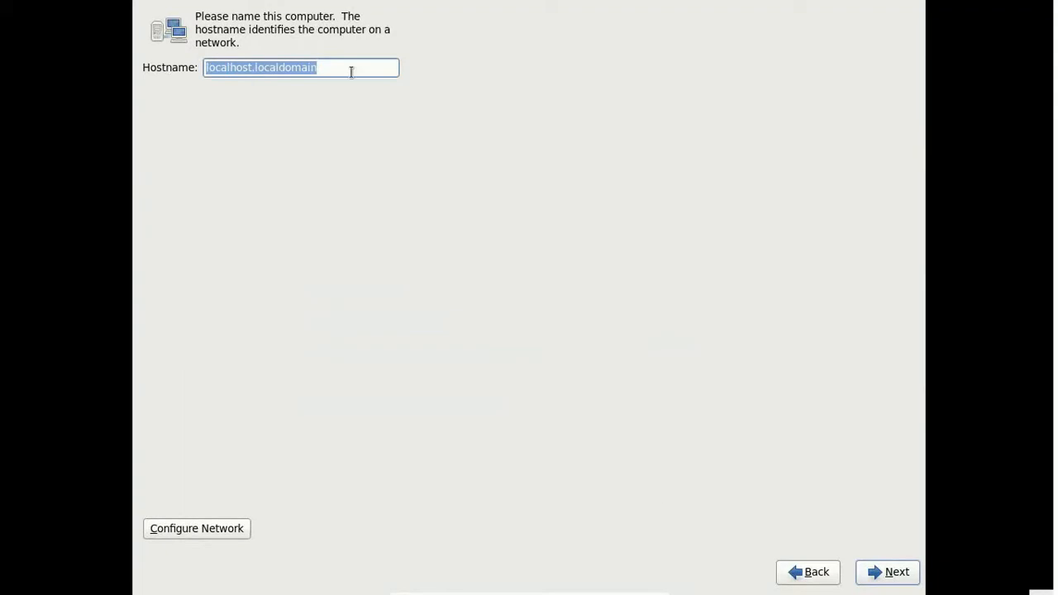
Step: Replace the default localhost.localdomain hostname with Rightsolutionbd
key("BackSpace")
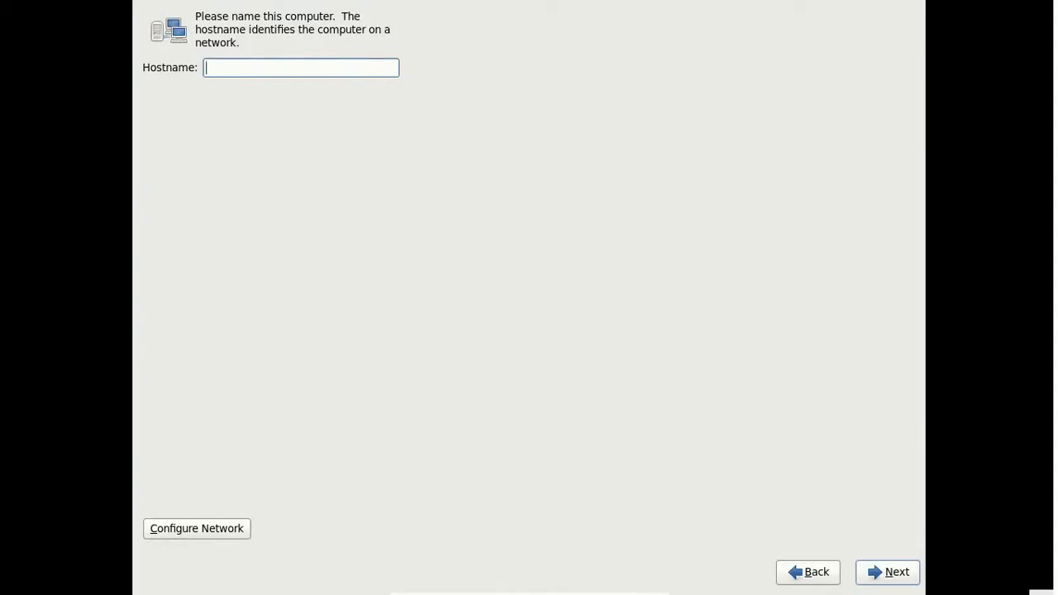
type("Rightsolutionbd")
Step: Add a new wired connection and switch its IPv4 method to Manual
left_click(230, 529)
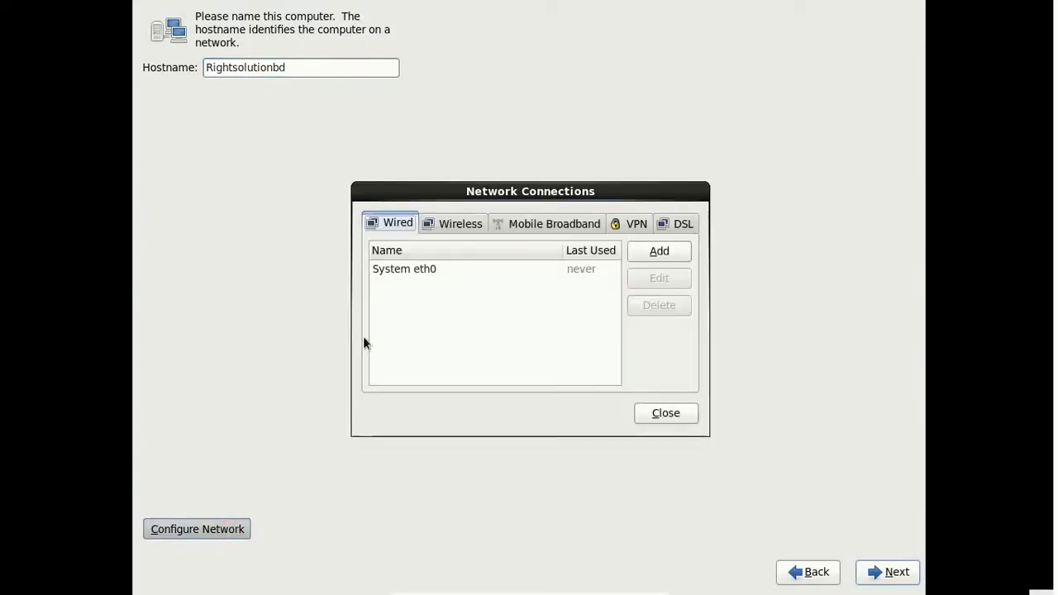
left_click(415, 271)
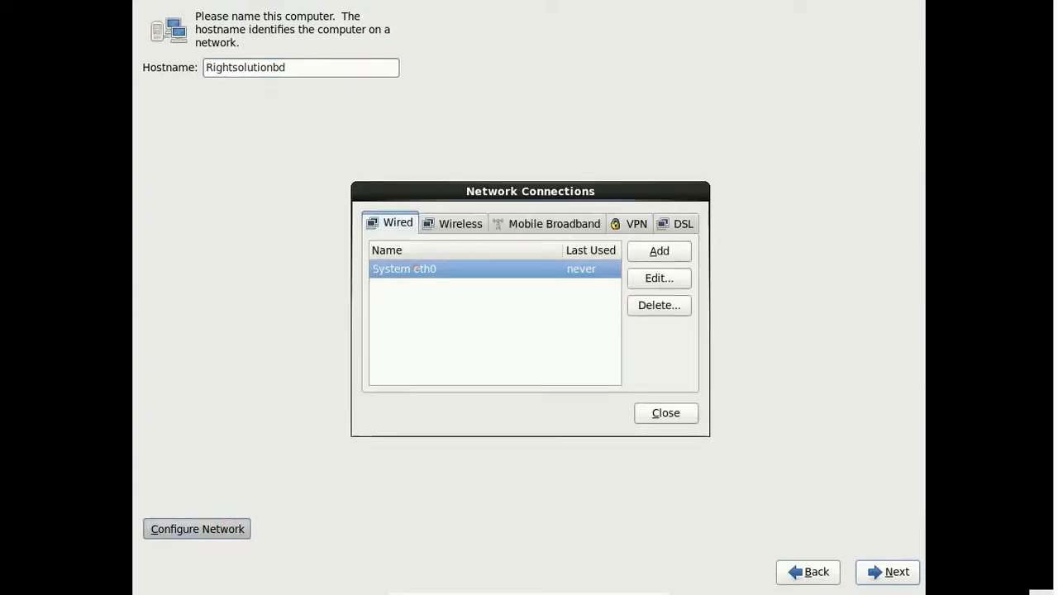
left_click(675, 252)
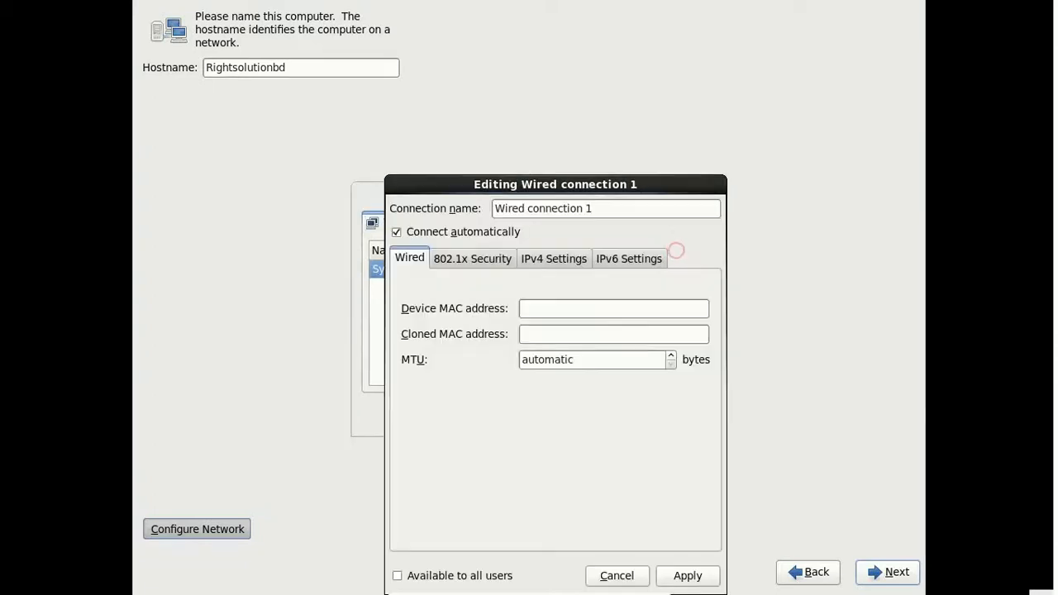
left_click(556, 260)
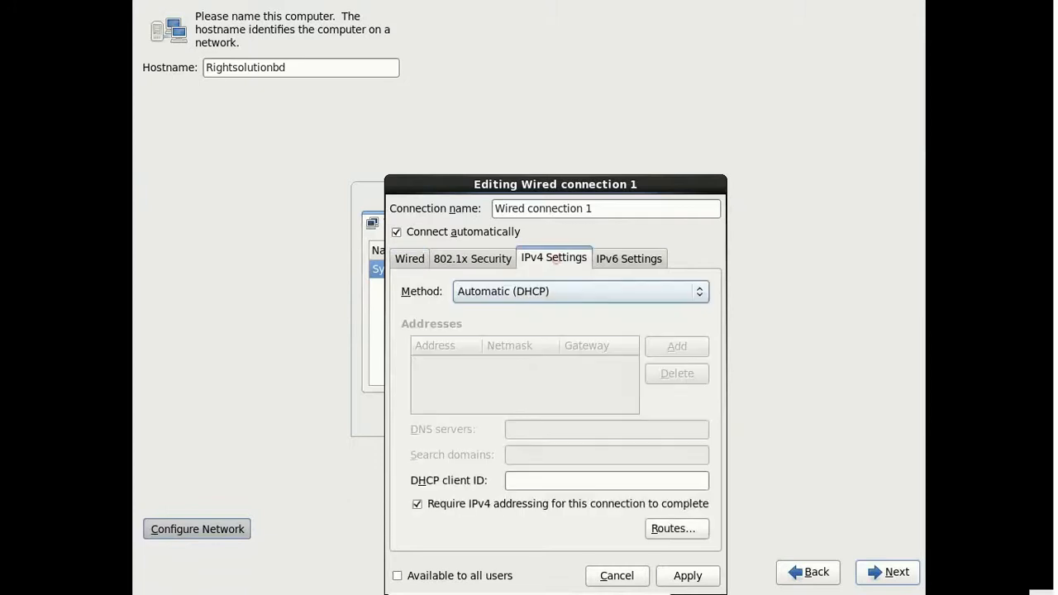
left_click(538, 299)
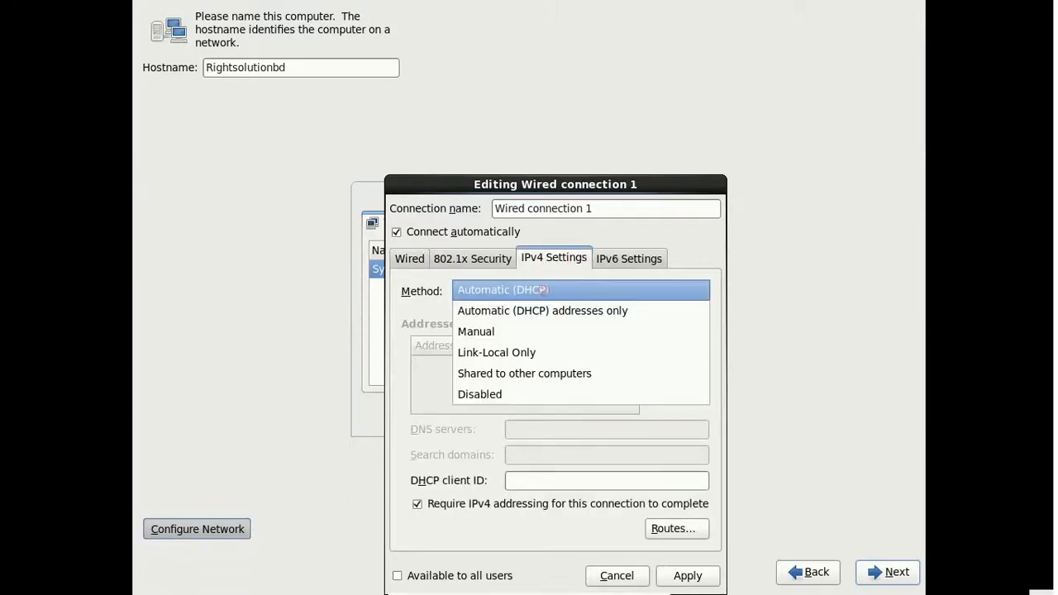
left_click(506, 331)
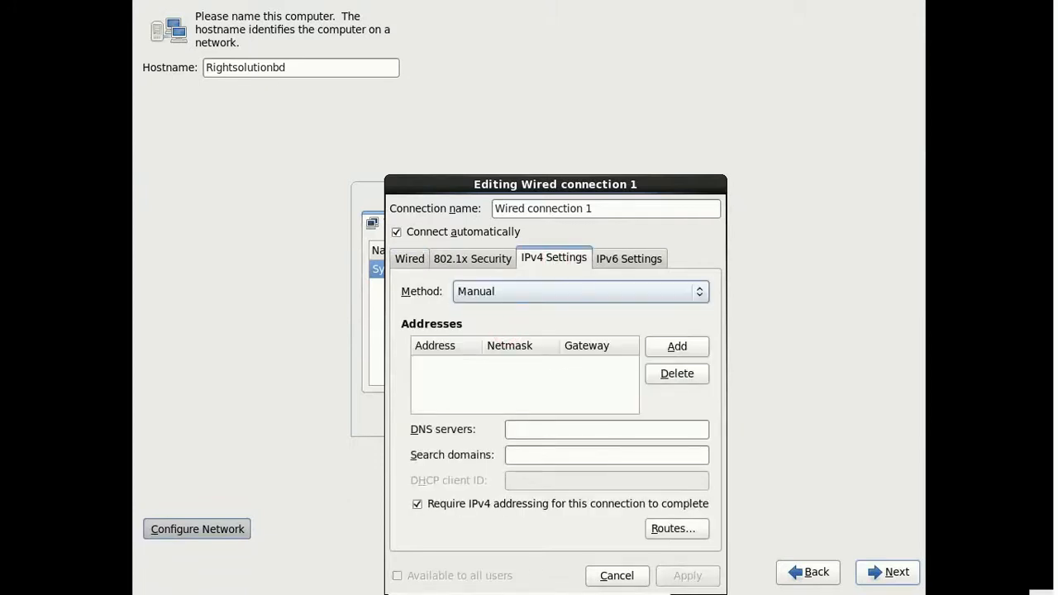
Step: Give Wired connection 1 the static address 192.168.1.1 with netmask 24 and apply it
left_click(671, 352)
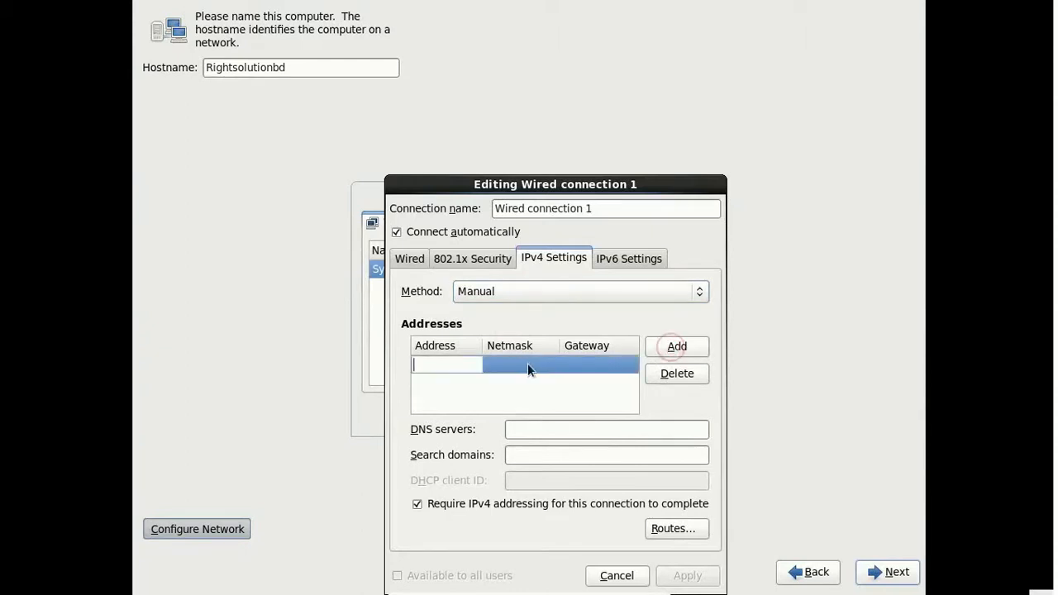
type("192.168.1.1")
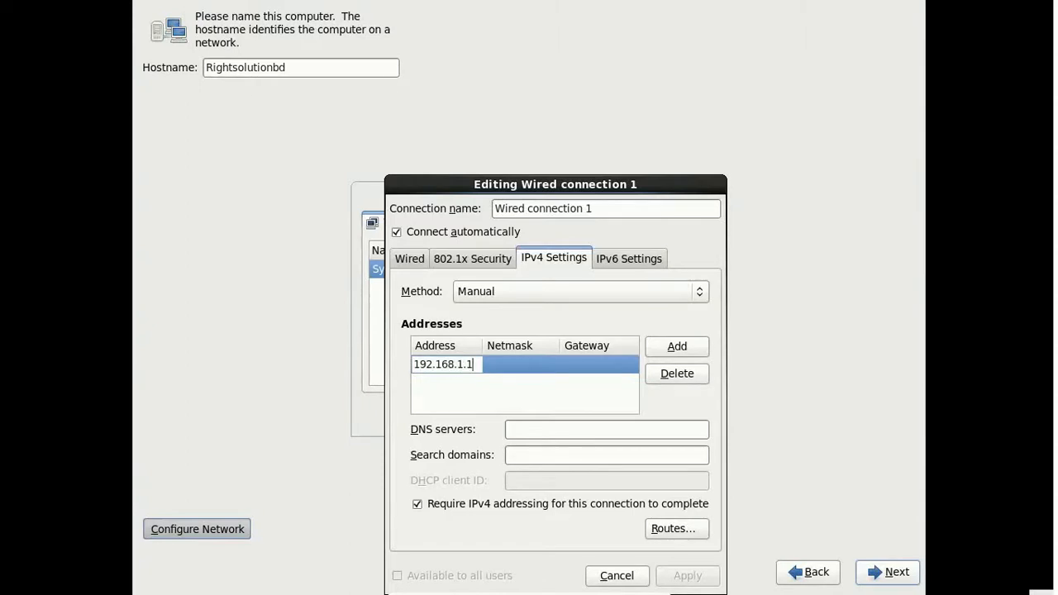
key("Tab")
type("24")
key("Return")
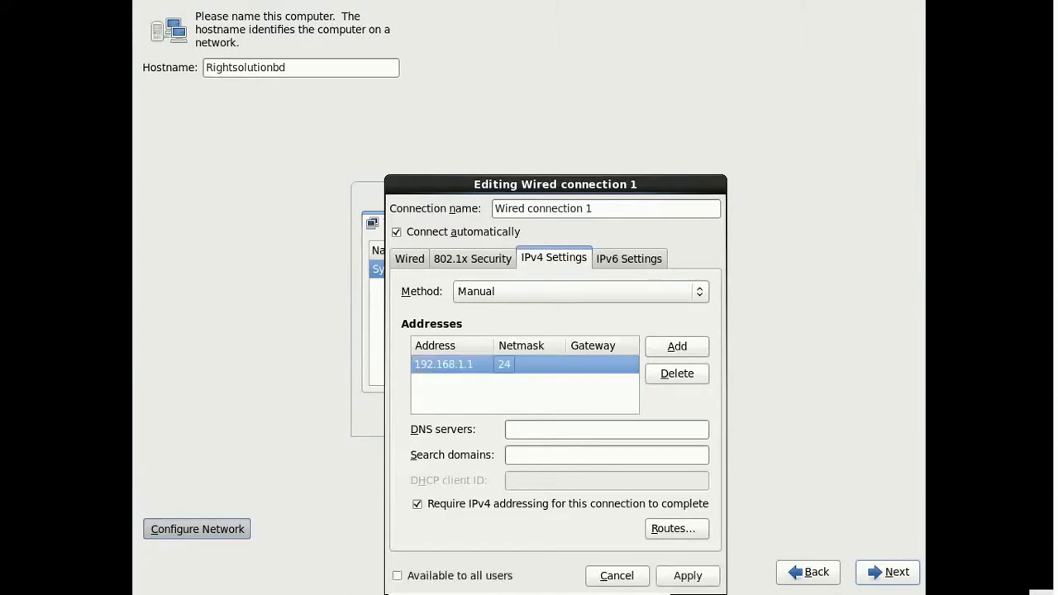
left_click(687, 581)
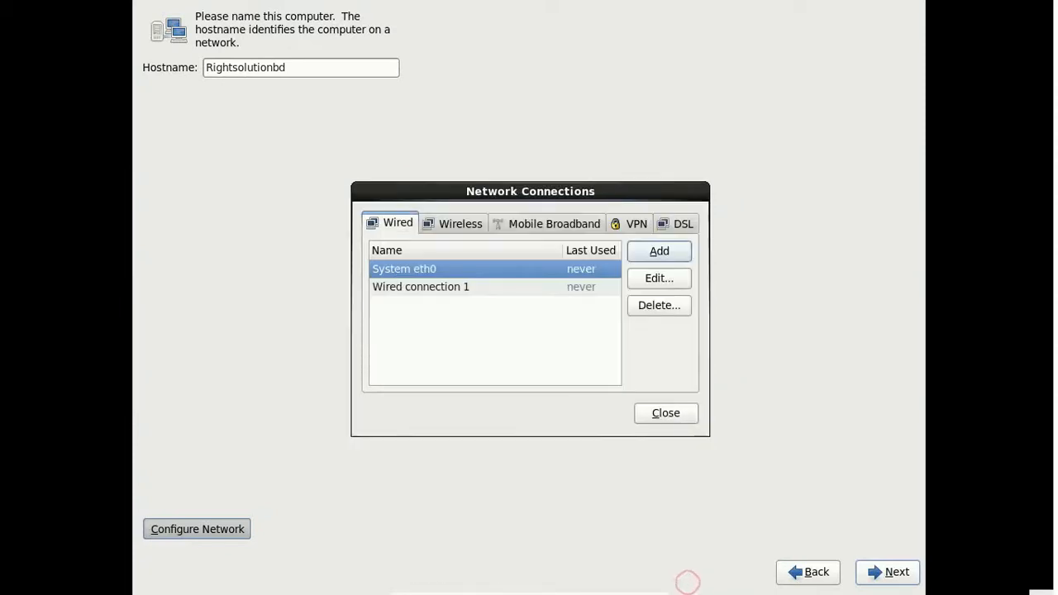
left_click(666, 413)
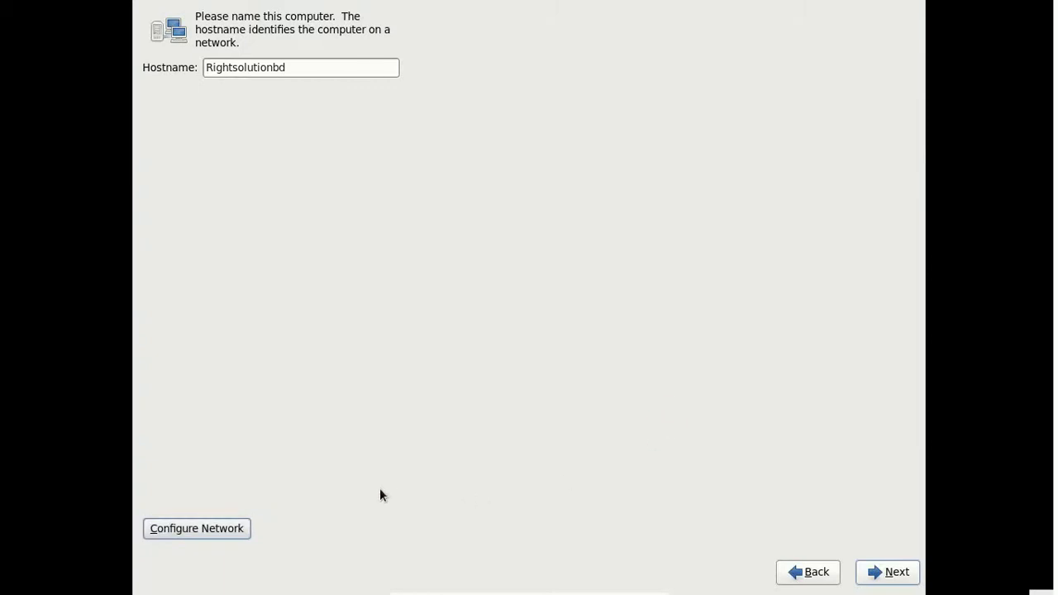
left_click(893, 581)
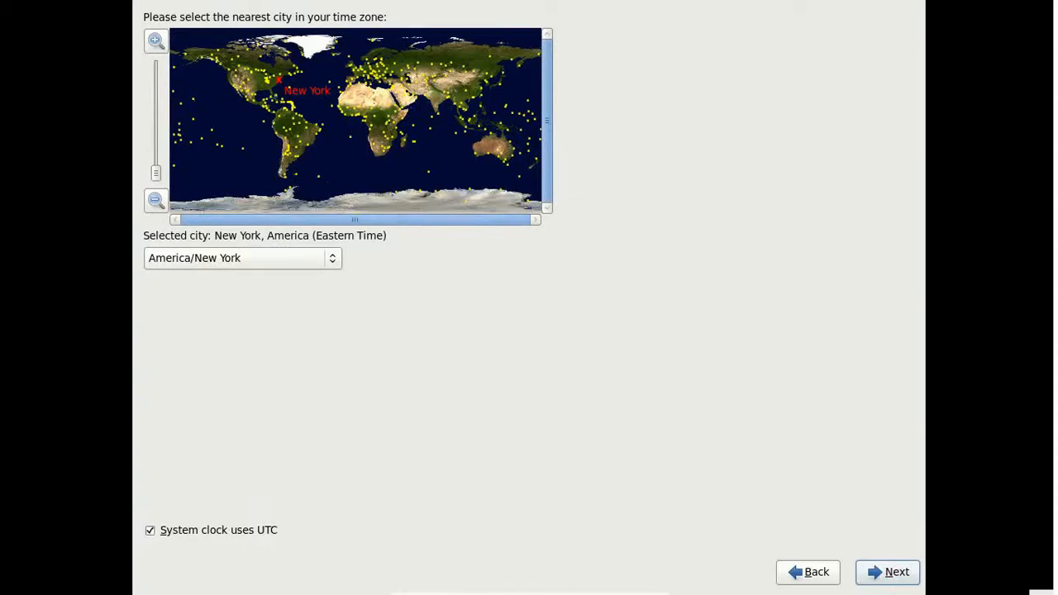
Step: Set the time zone to Asia/Dhaka, then enter and confirm a root password, keeping it despite the weak warning
left_click(448, 98)
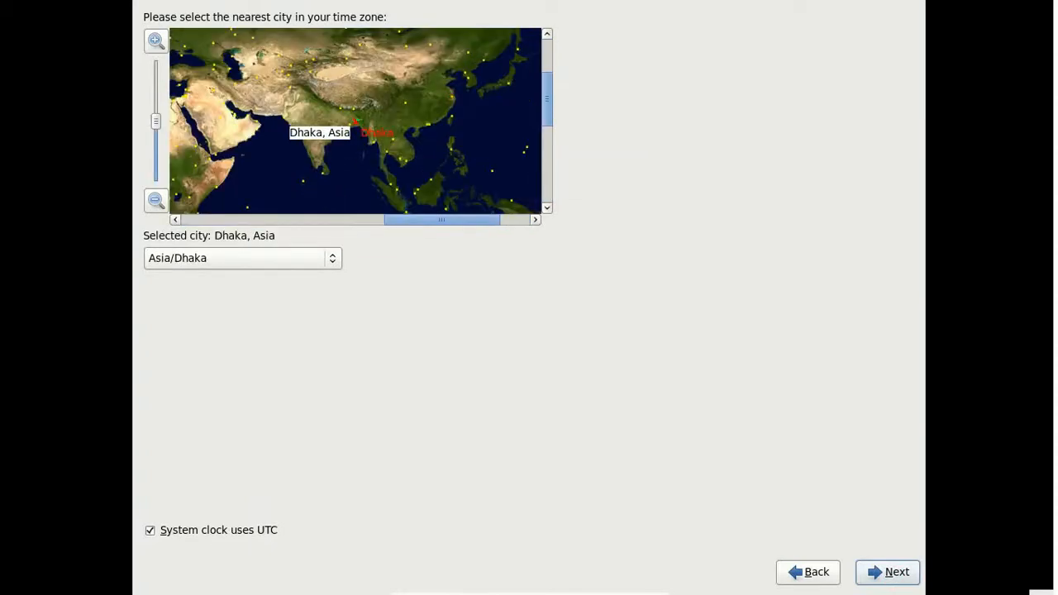
left_click(898, 574)
left_click(238, 67)
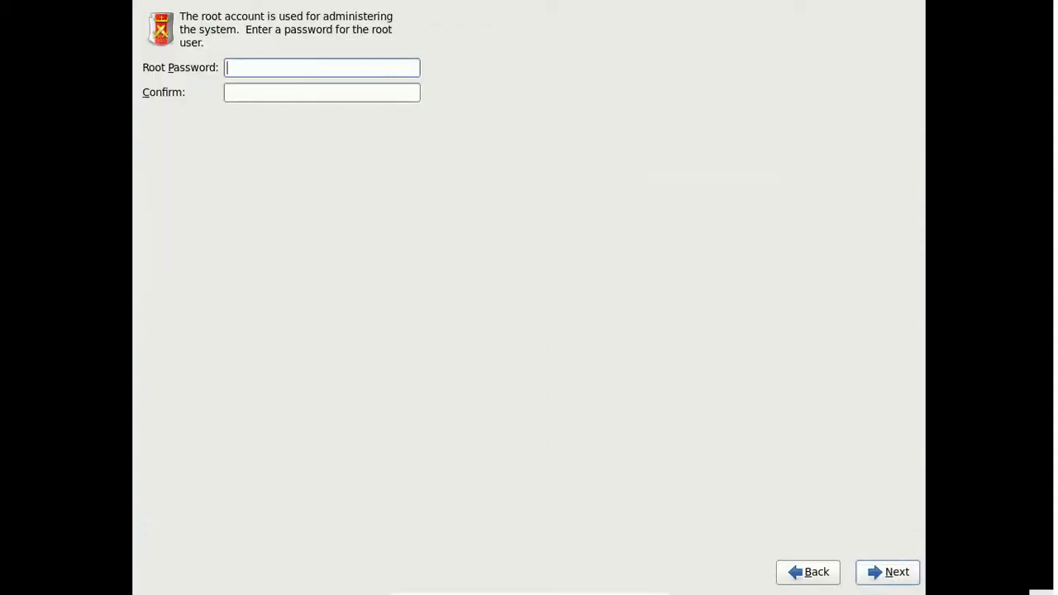
type("redhat")
key("Tab")
type("redhat")
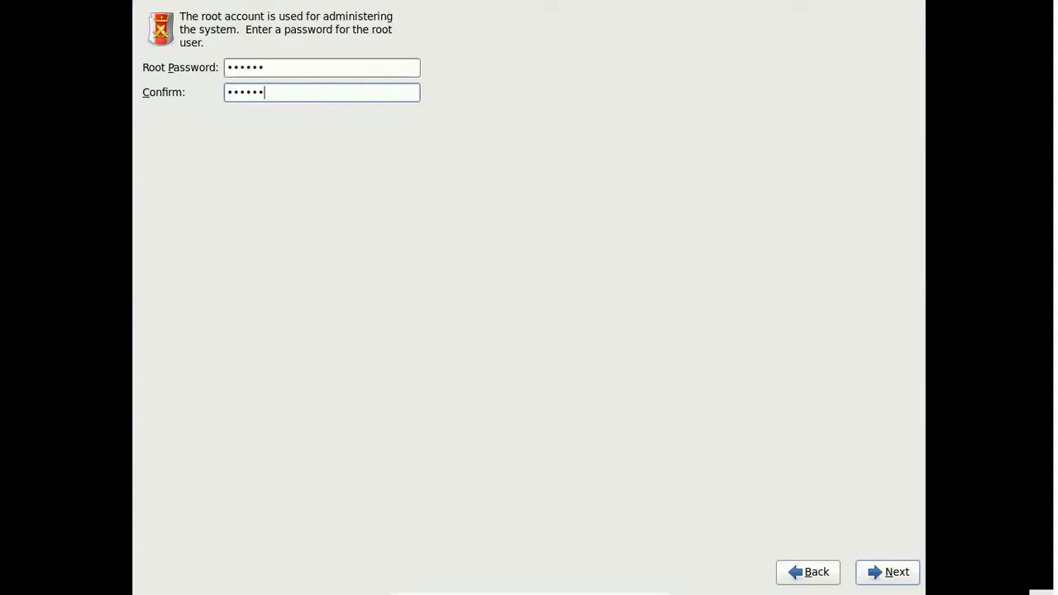
left_click(897, 575)
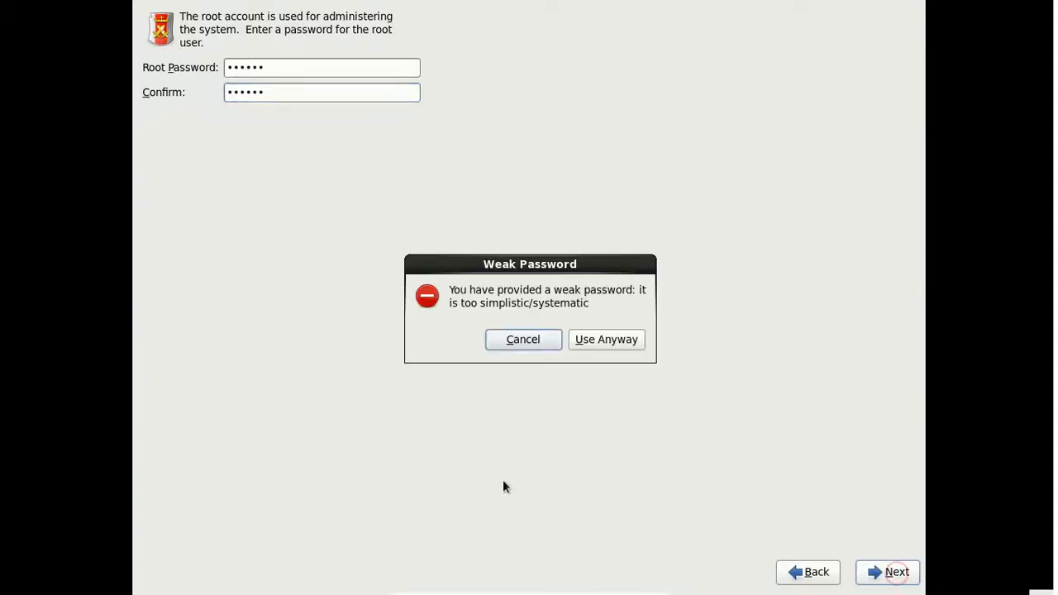
left_click(597, 344)
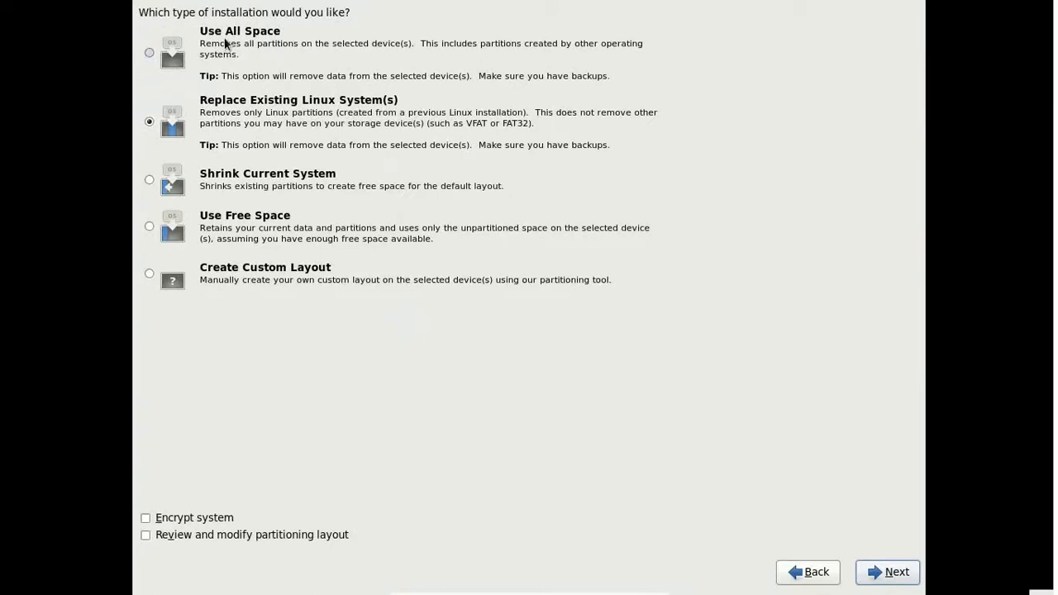
Step: Compare the installation types, then choose Create Custom Layout for partitioning
left_click(266, 36)
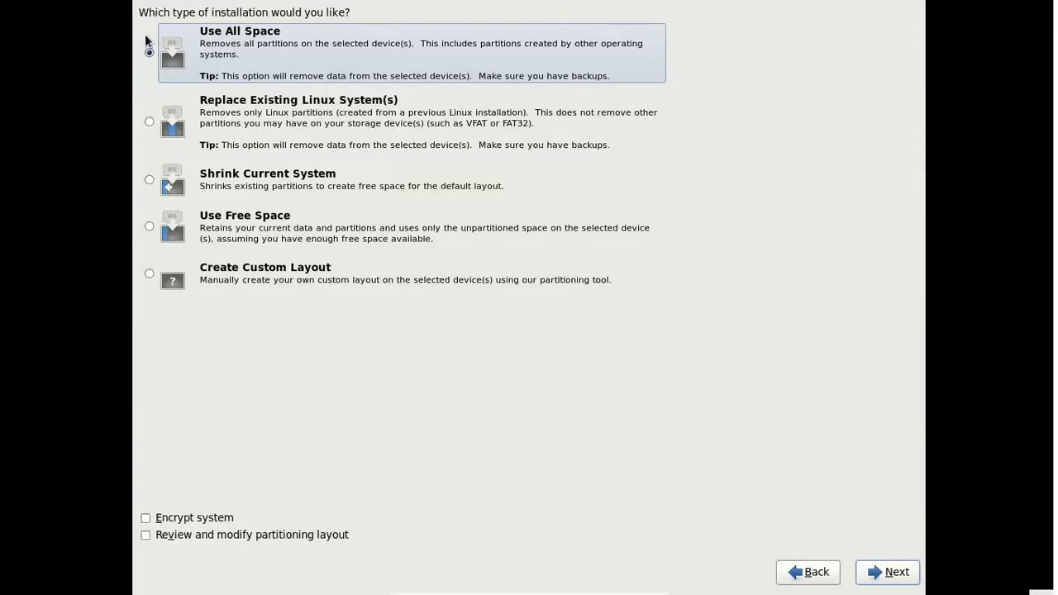
left_click(150, 122)
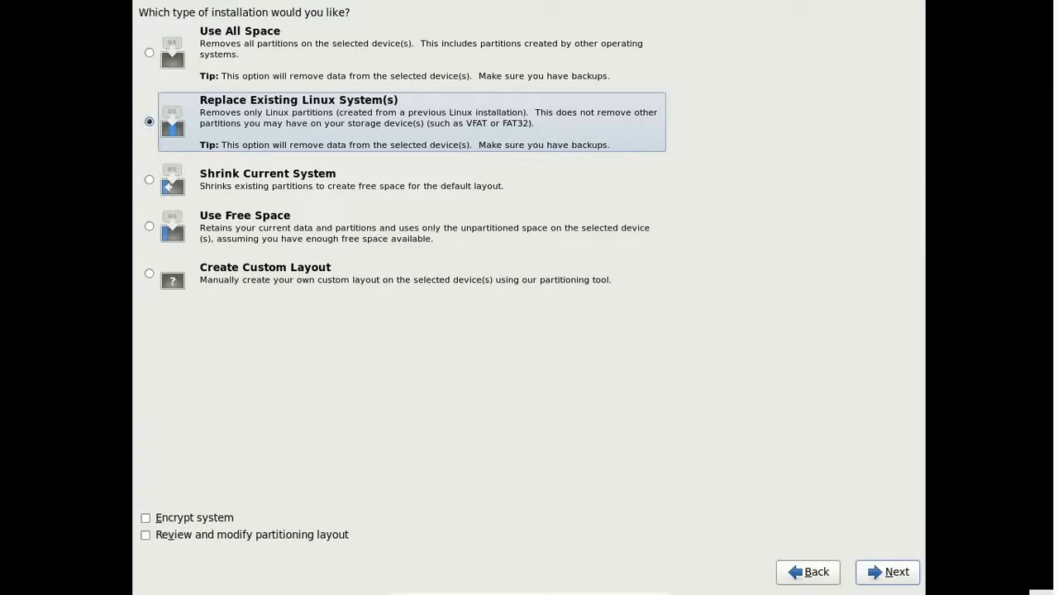
left_click(149, 180)
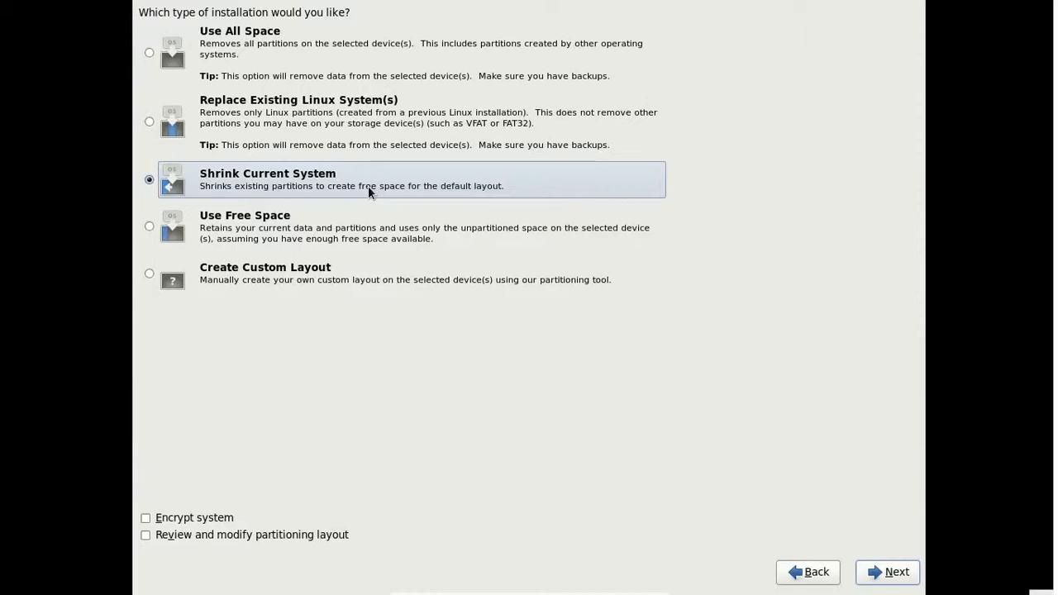
left_click(150, 227)
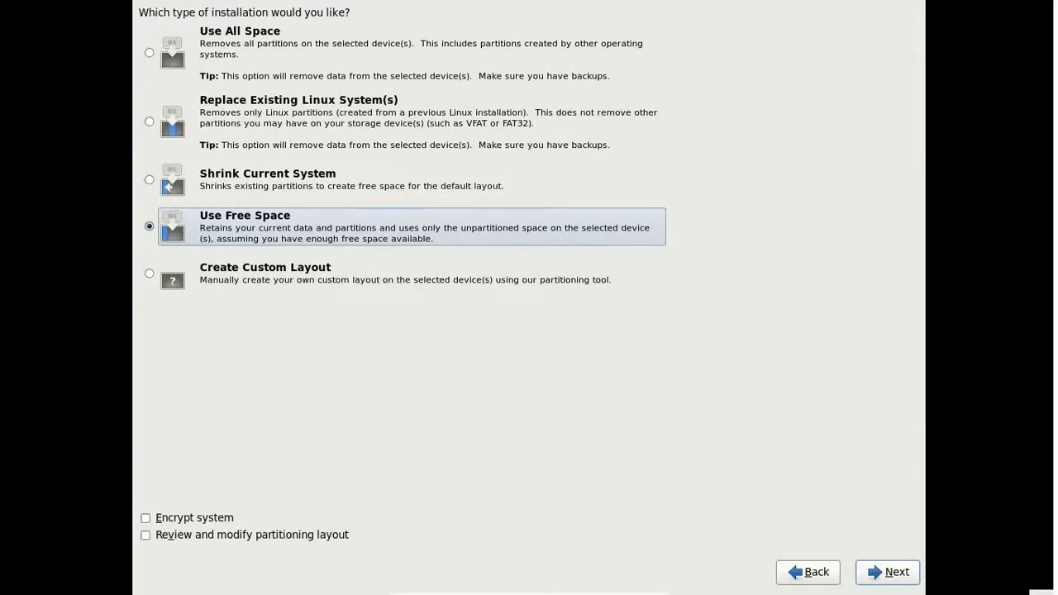
key("alt+v")
left_click(150, 273)
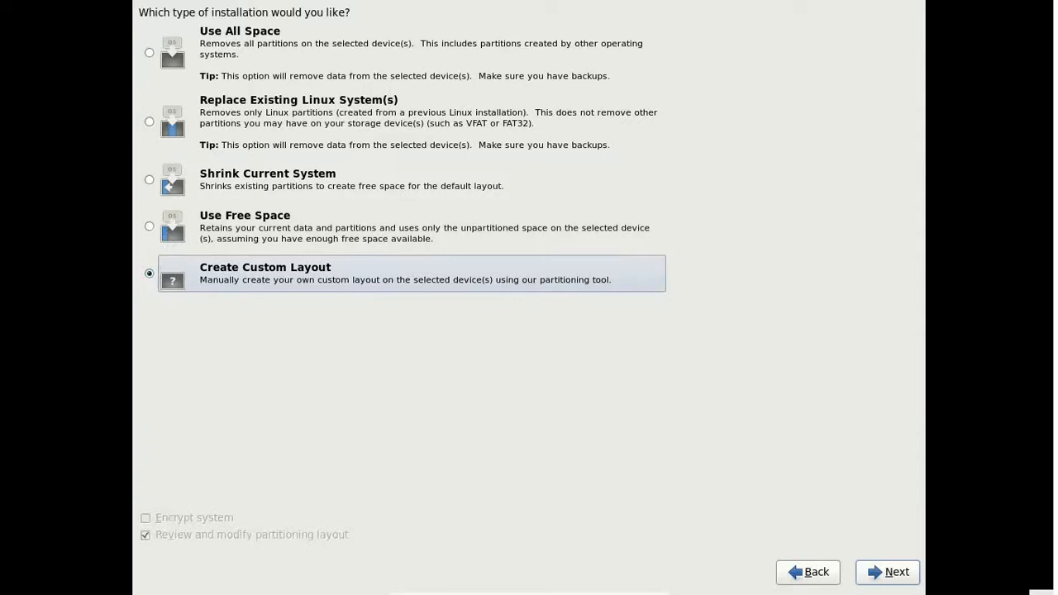
left_click(881, 572)
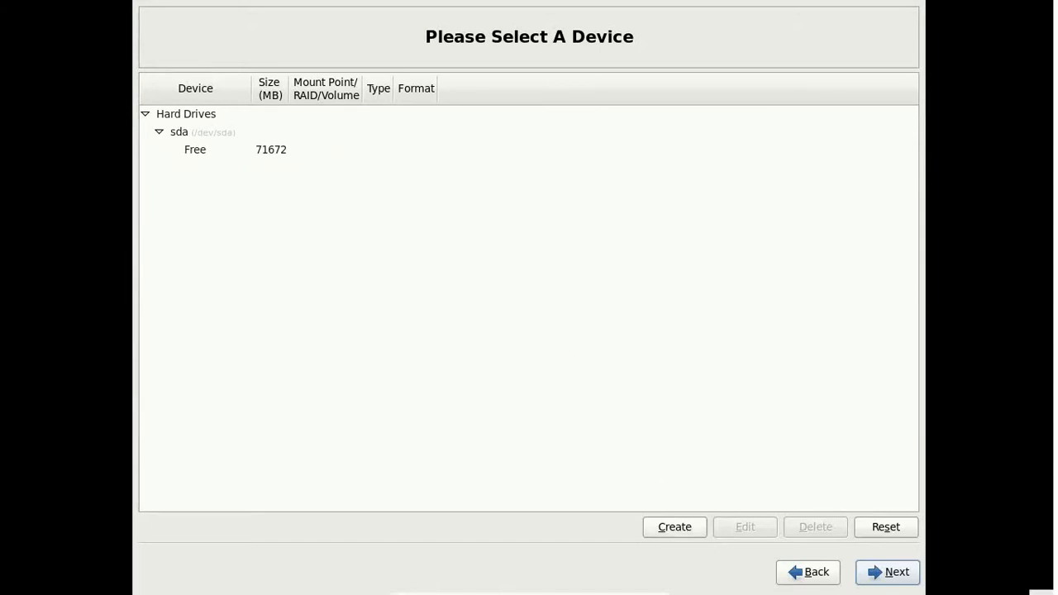
Step: Create a 51200 MB standard root (/) partition, then select the remaining free space
left_click(675, 526)
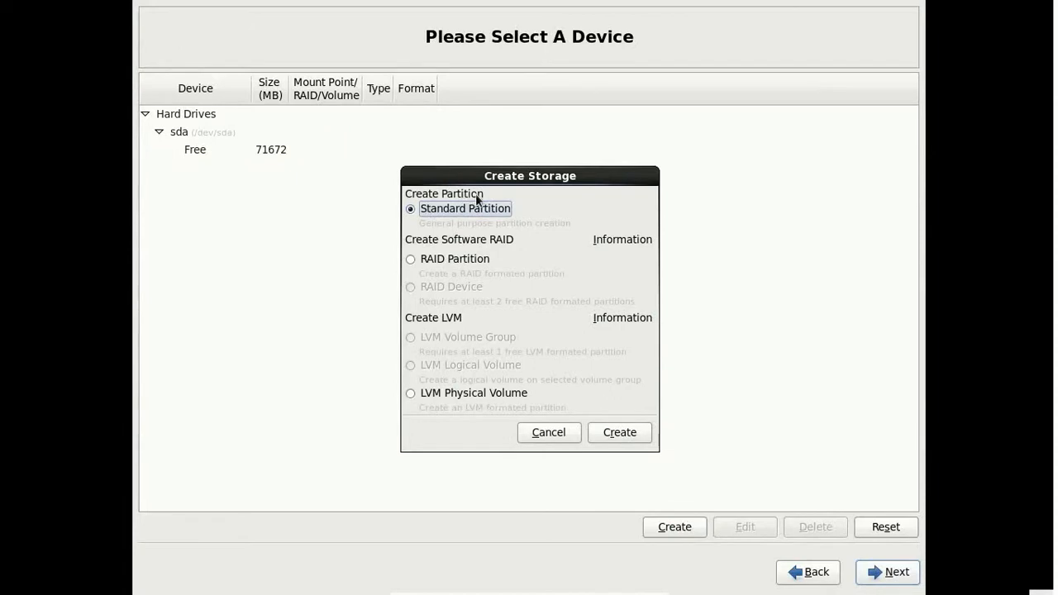
left_click(613, 433)
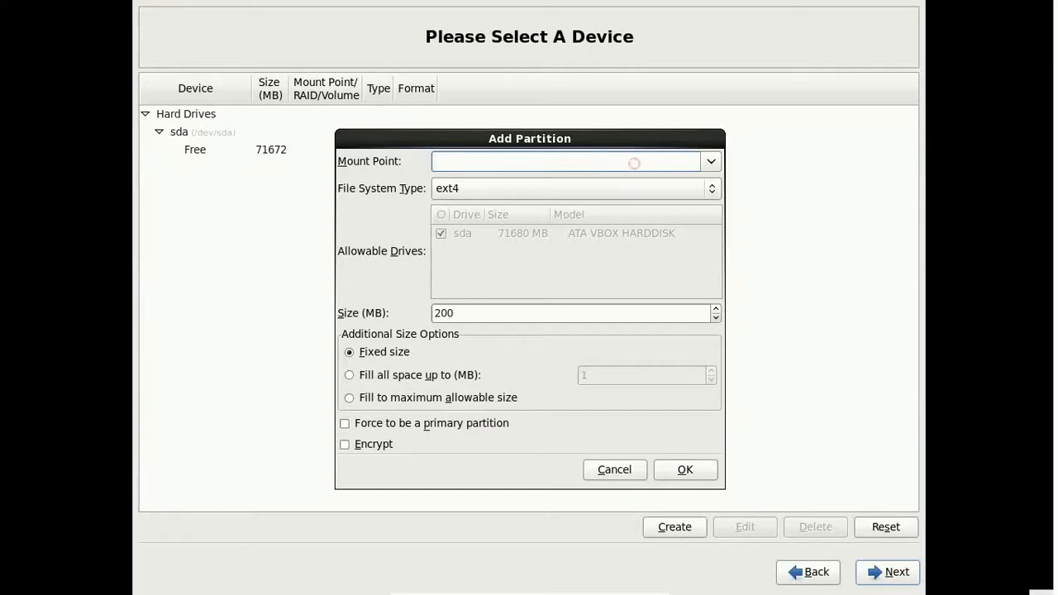
left_click(712, 163)
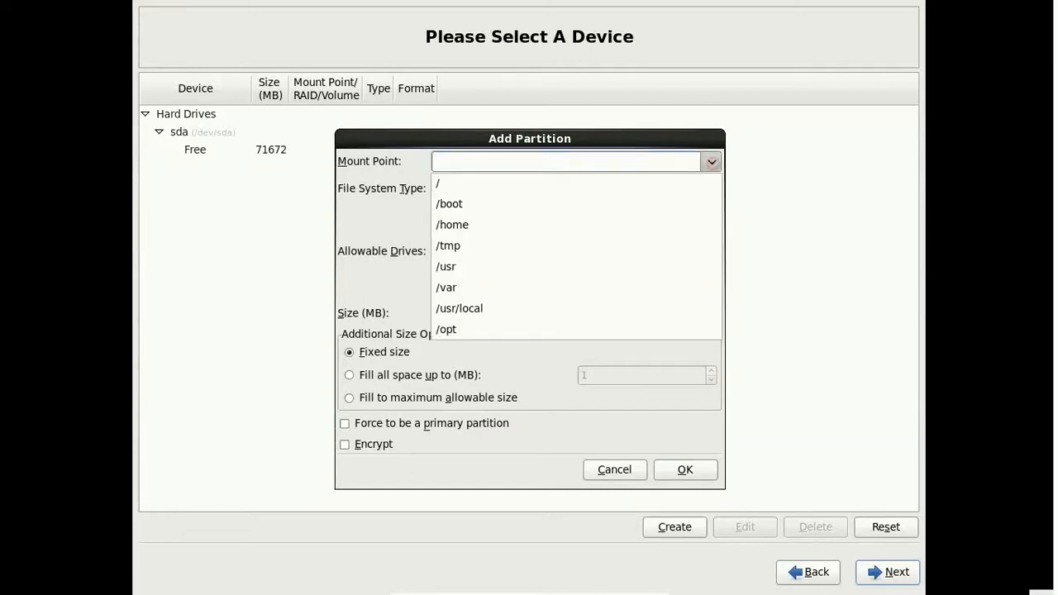
left_click(514, 186)
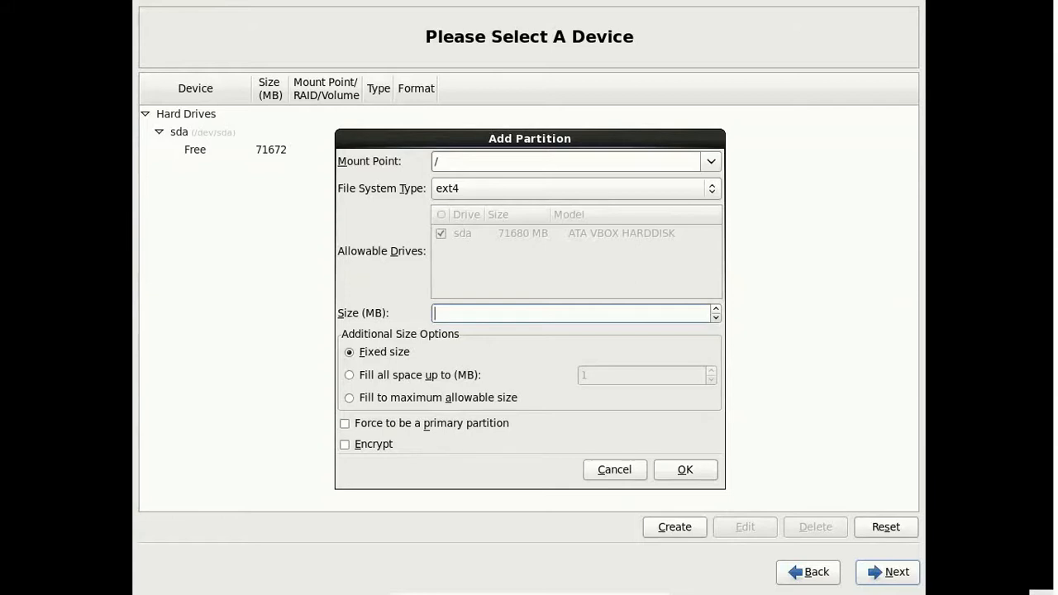
type("51200")
left_click(701, 470)
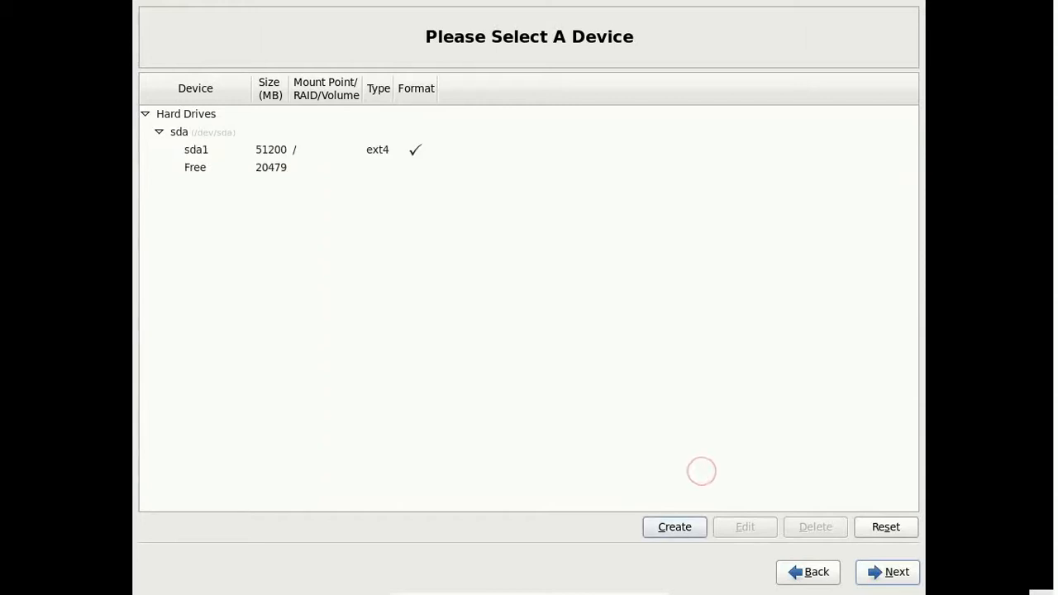
left_click(267, 168)
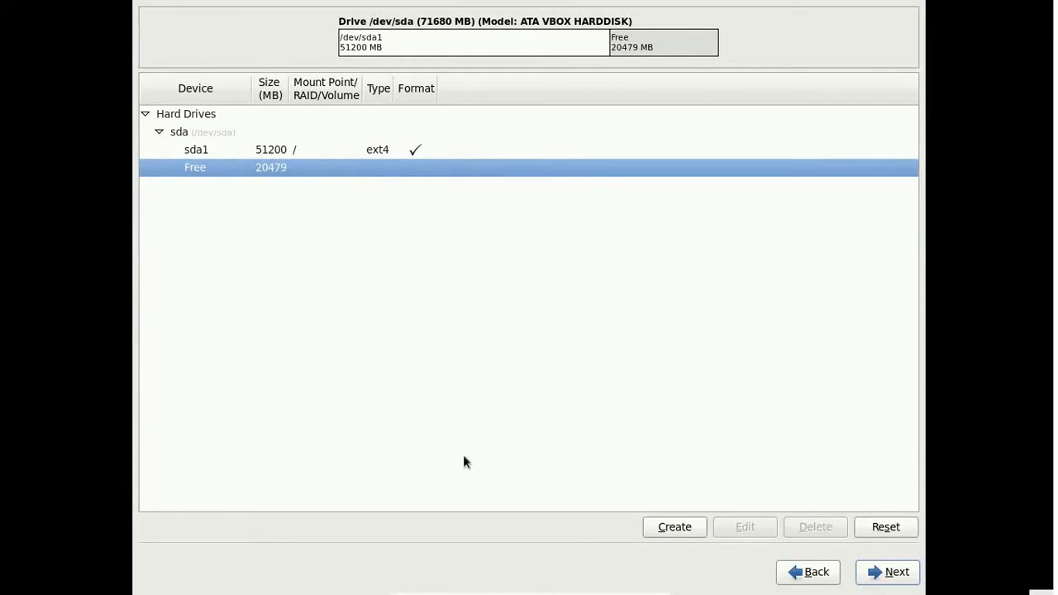
Step: Add a 200 MB ext4 /boot standard partition, then select the remaining free space
left_click(681, 532)
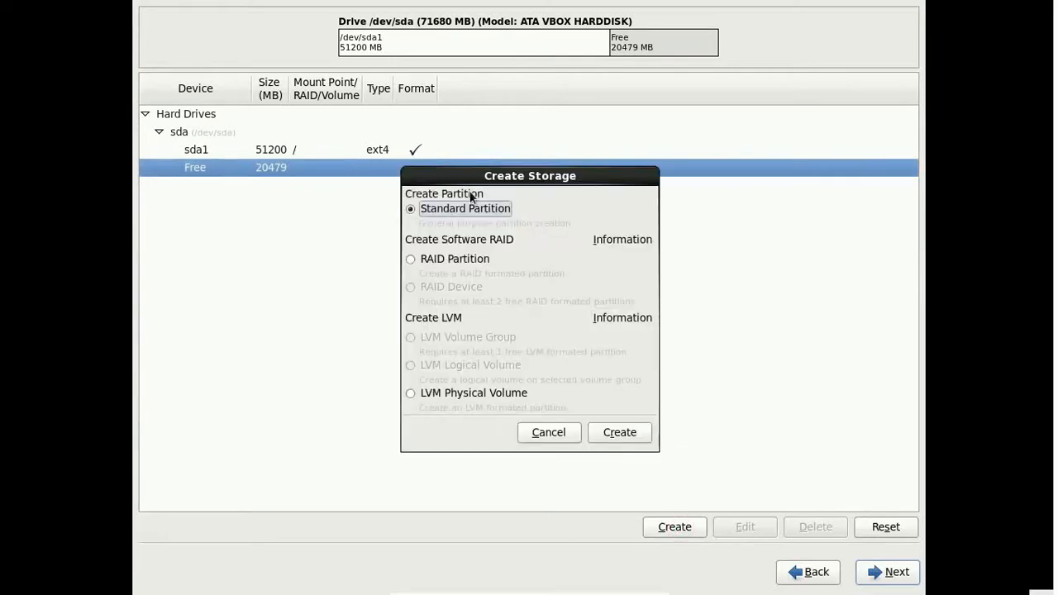
left_click(620, 432)
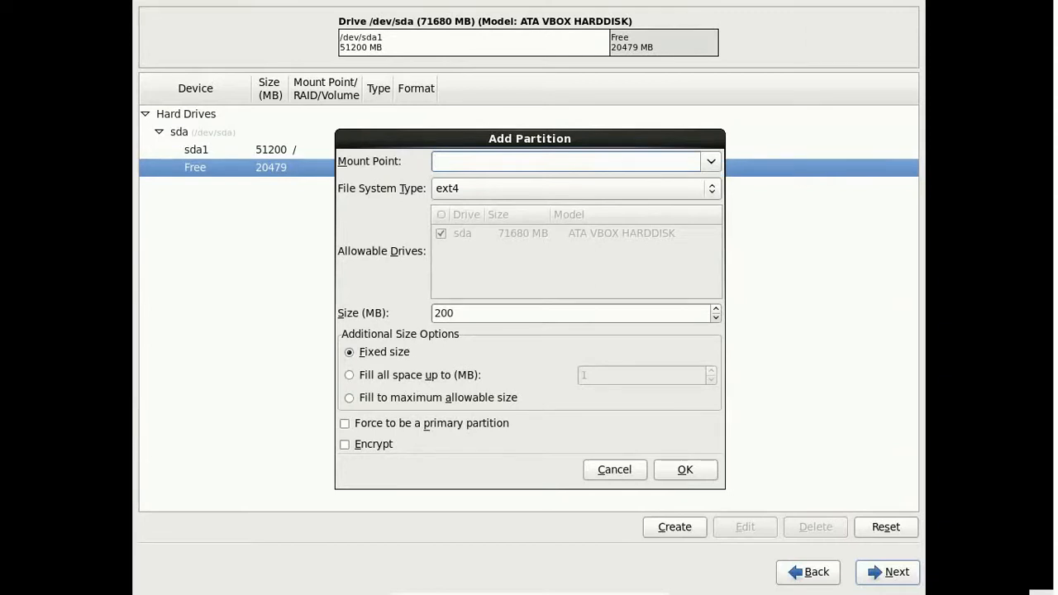
left_click(699, 167)
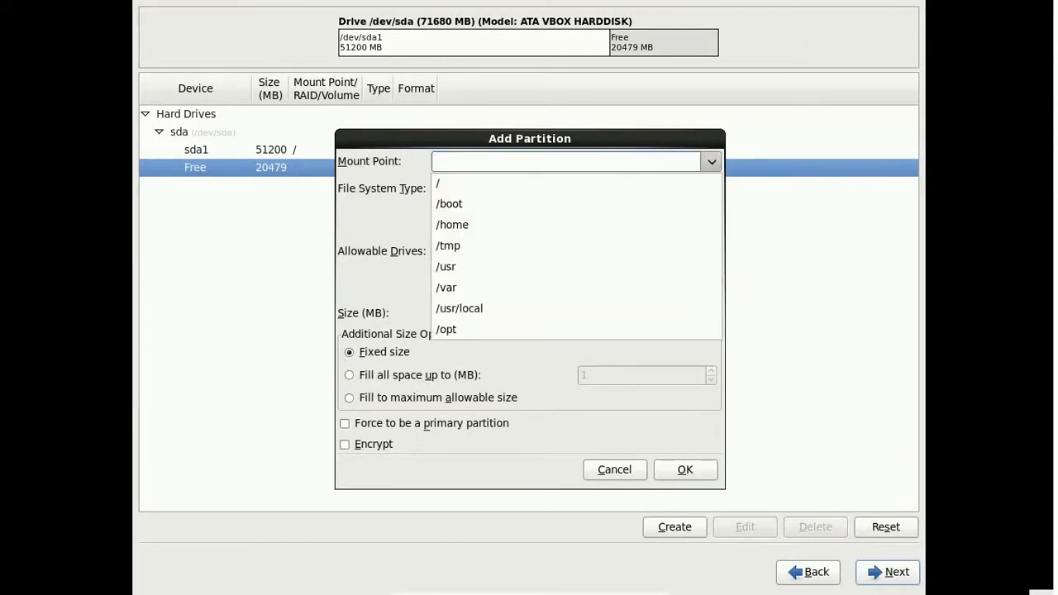
left_click(541, 206)
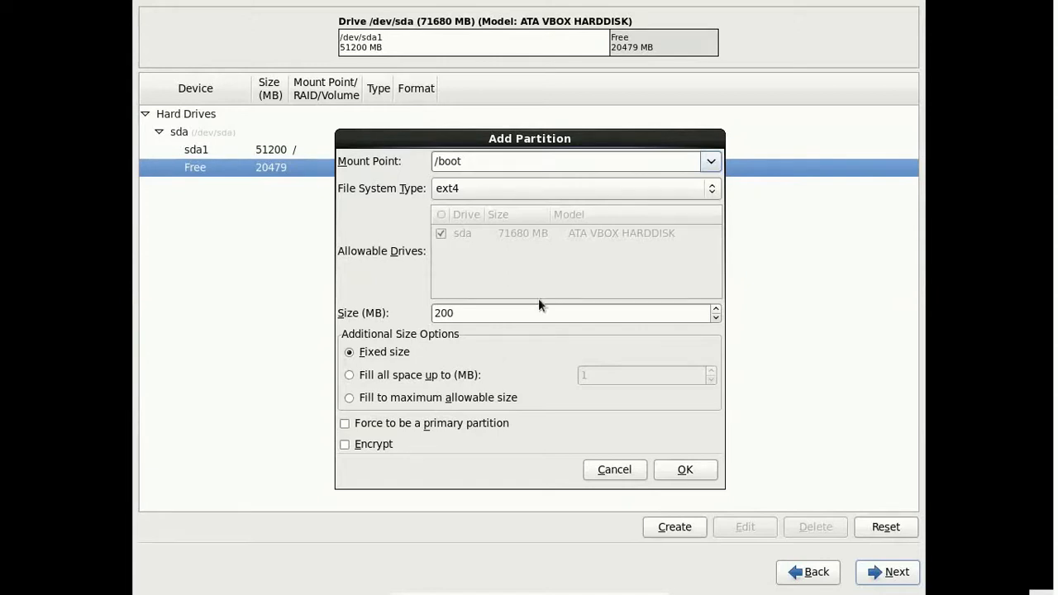
left_click(691, 477)
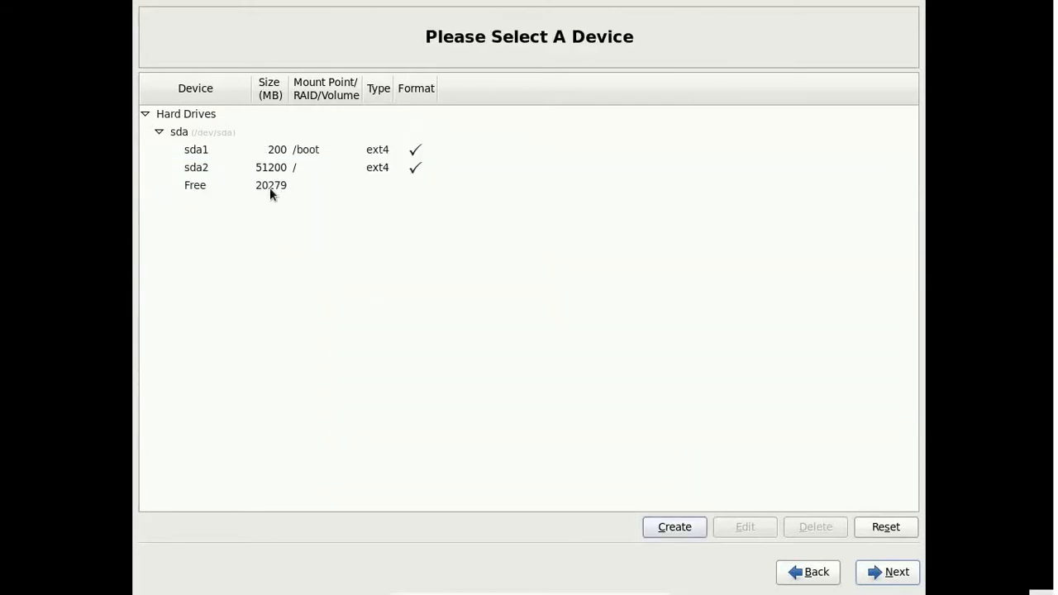
left_click(270, 187)
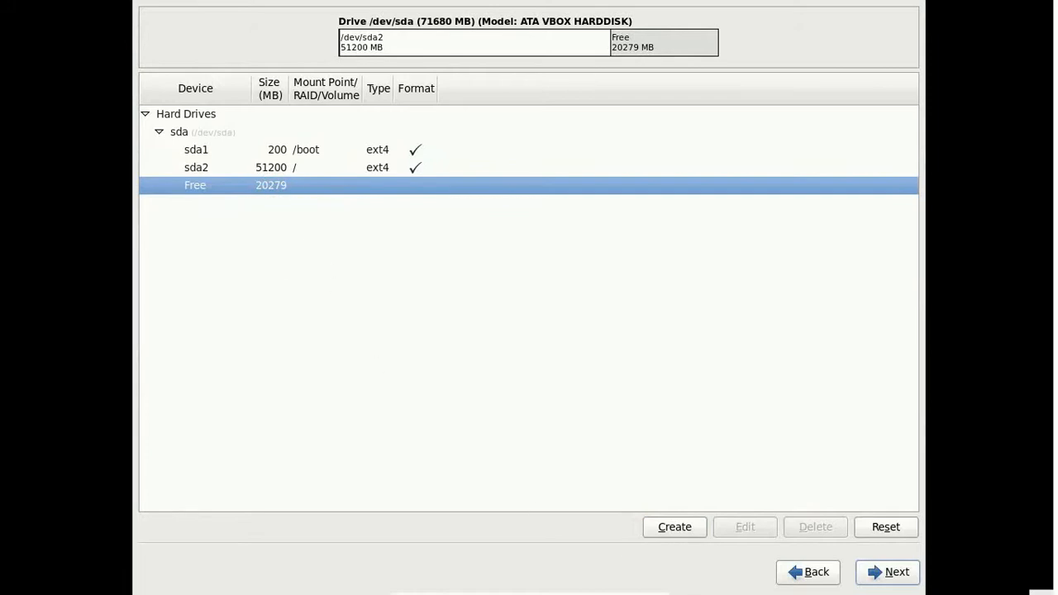
Step: Add a 4096 MB swap standard partition, then select the remaining 16183 MB free space
left_click(673, 527)
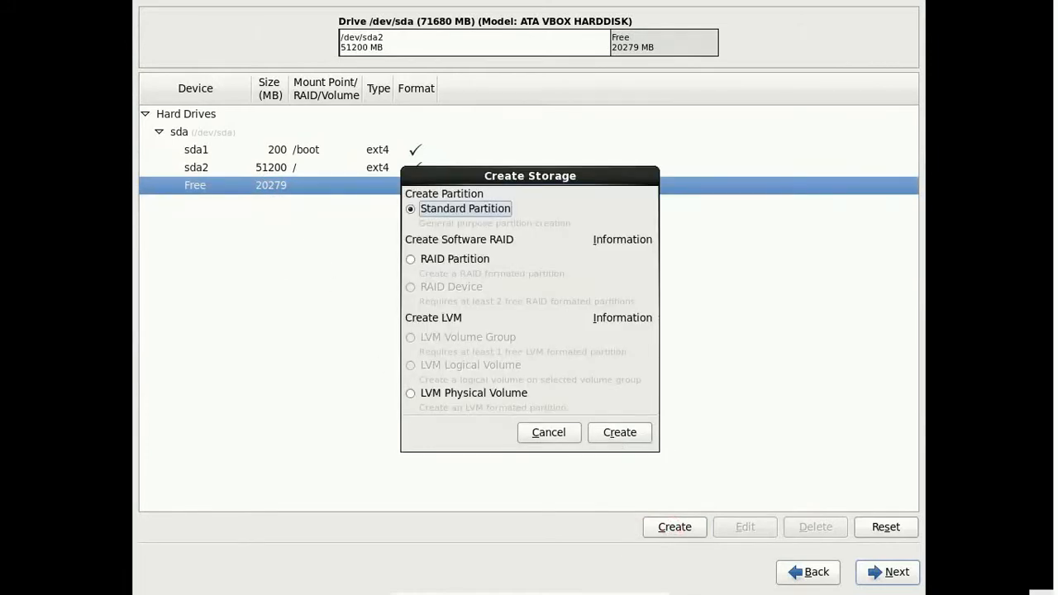
left_click(620, 432)
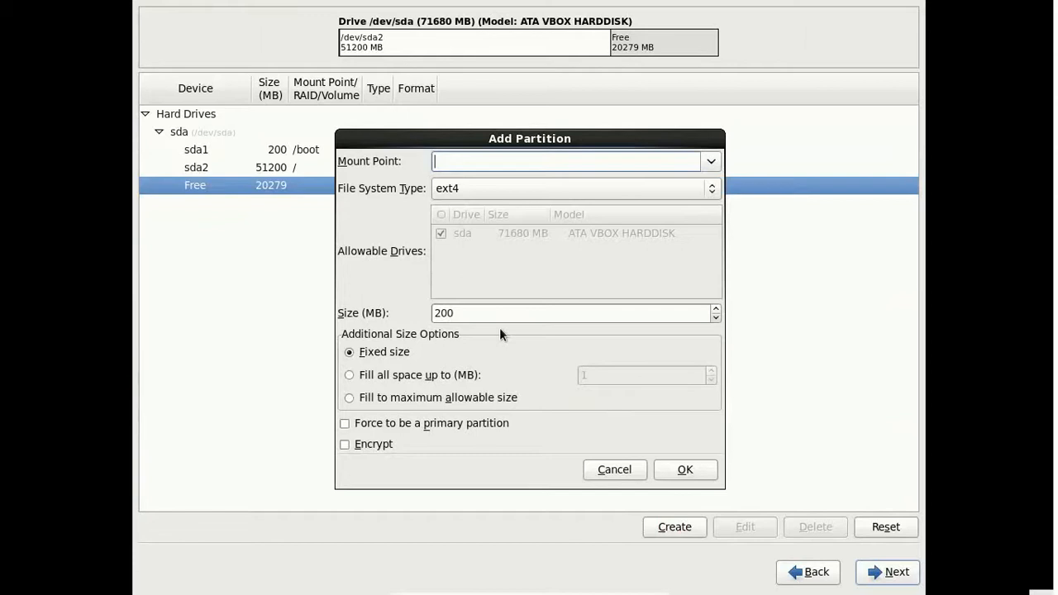
left_click(678, 192)
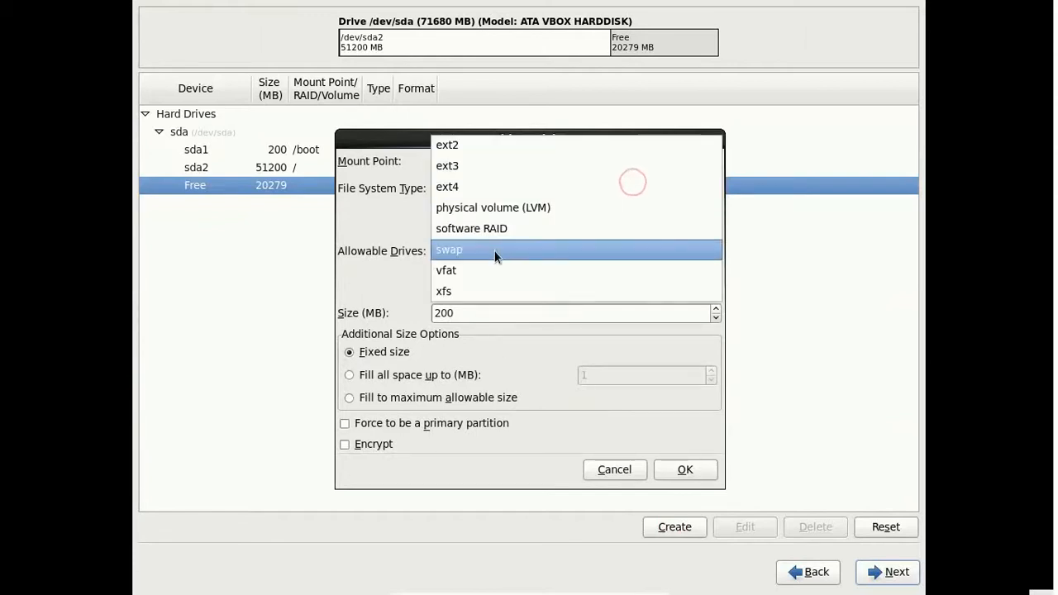
left_click(496, 254)
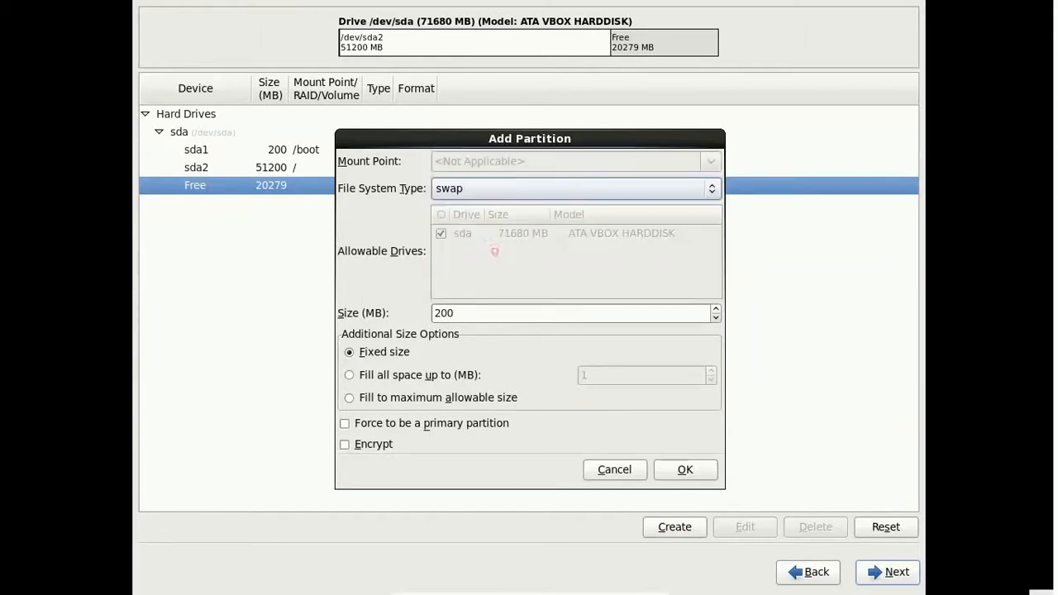
left_click(467, 313)
key("BackSpace")
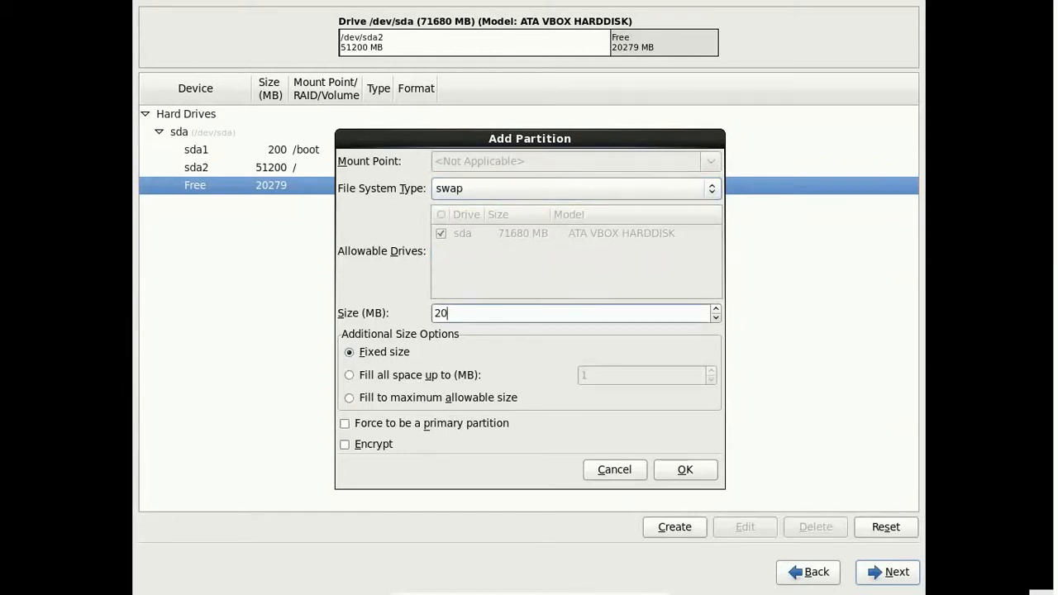
type("4")
key("BackSpace")
key("BackSpace")
key("BackSpace")
type("4096")
left_click(686, 470)
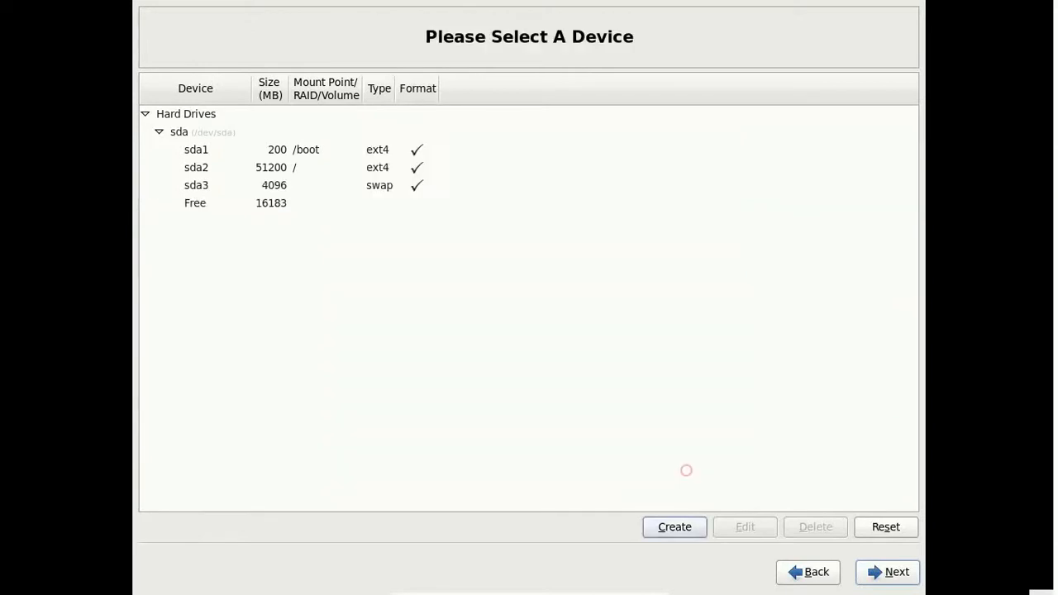
left_click(280, 204)
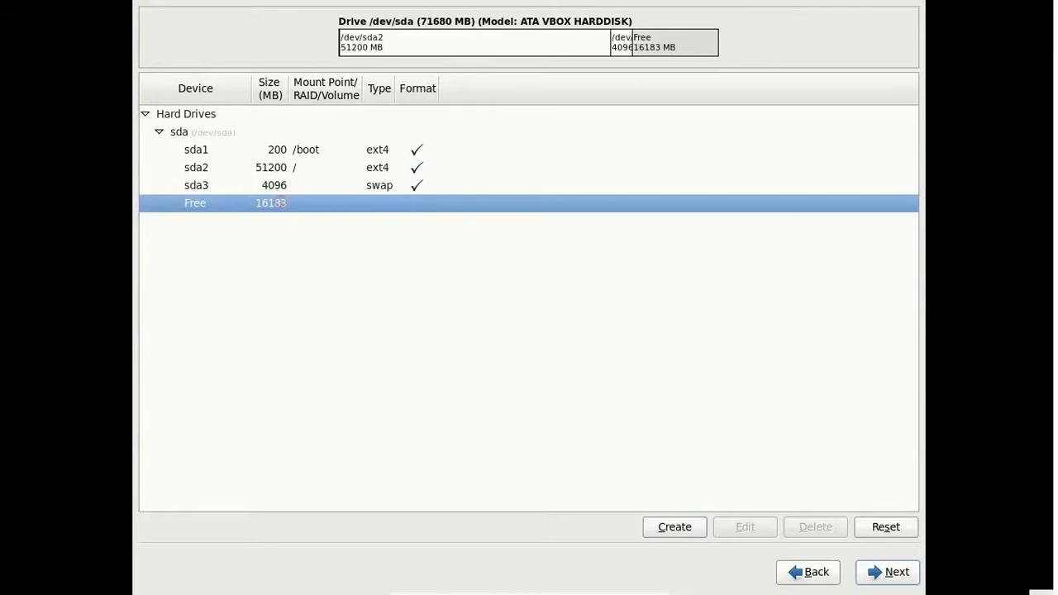
Step: Add a 5120 MB ext4 standard partition mounted at /home
left_click(677, 529)
left_click(631, 433)
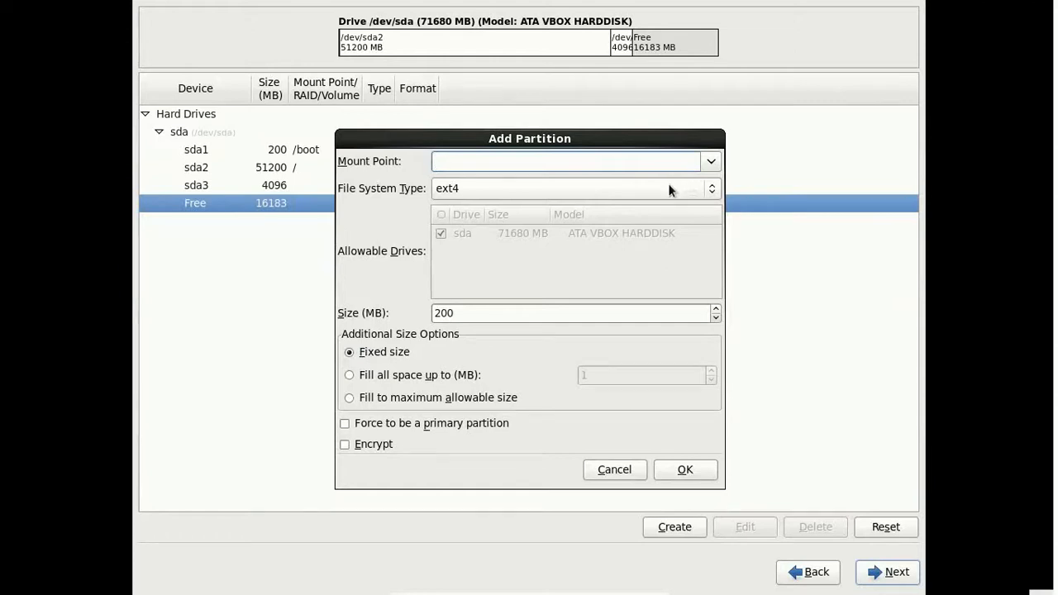
left_click(707, 166)
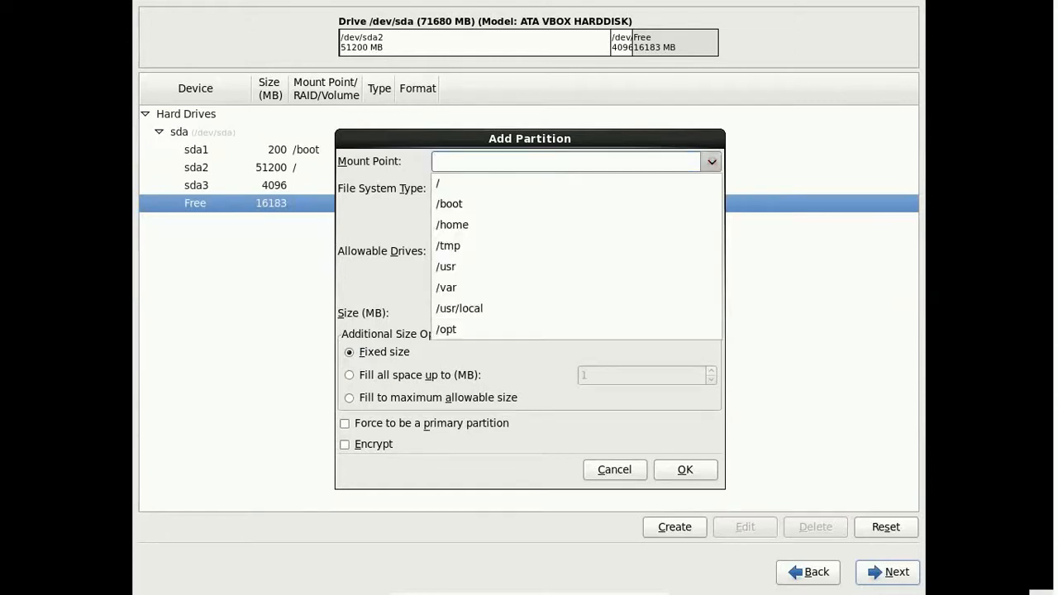
left_click(567, 226)
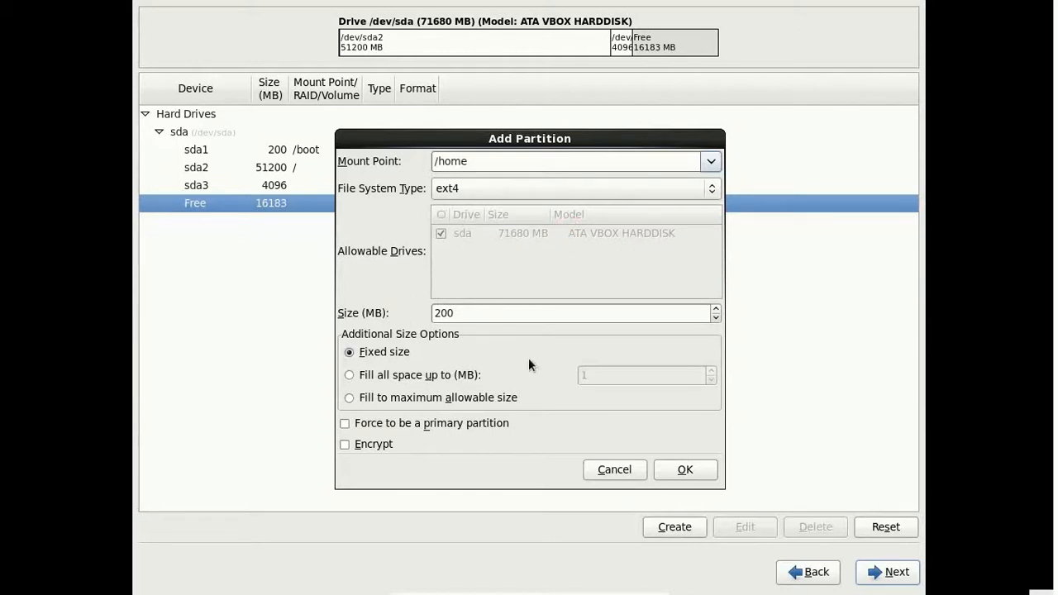
left_click(471, 312)
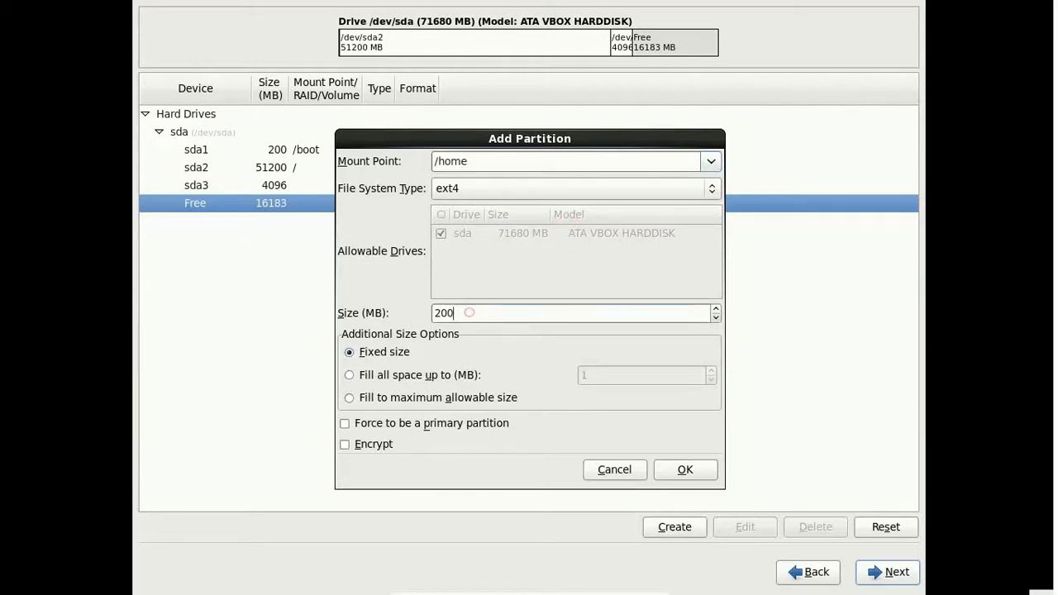
key("BackSpace")
key("BackSpace")
key("BackSpace")
type("5120")
left_click(685, 469)
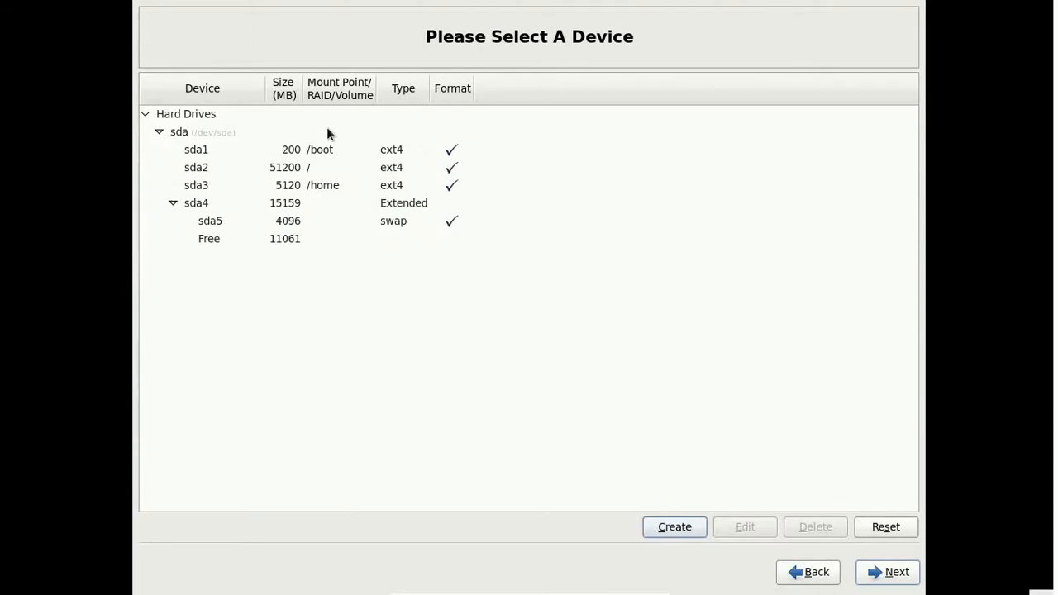
Step: Accept the partition layout, confirm formatting, and write the changes to disk
left_click(896, 572)
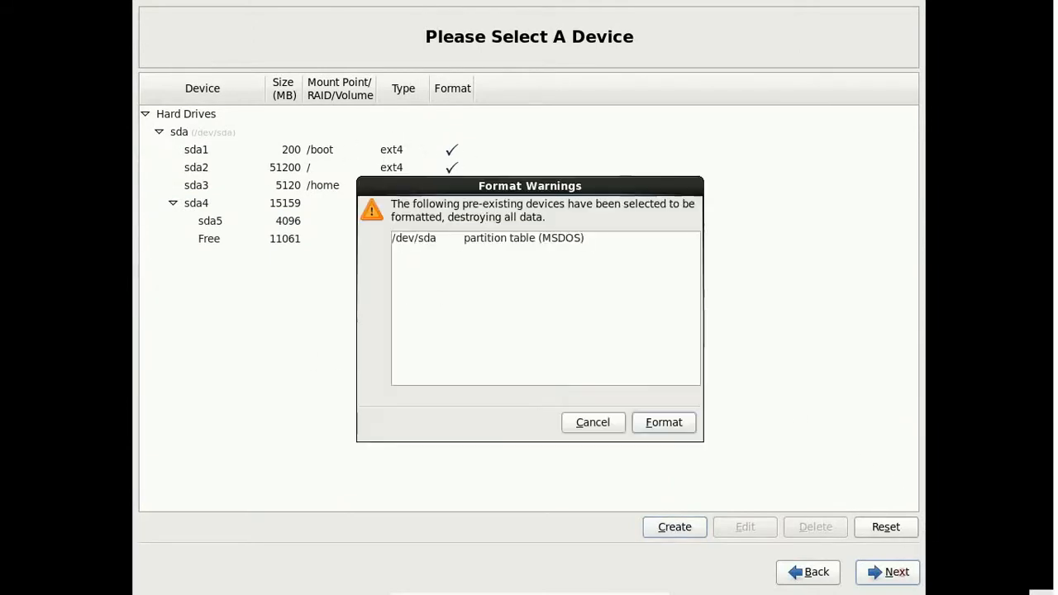
left_click(672, 423)
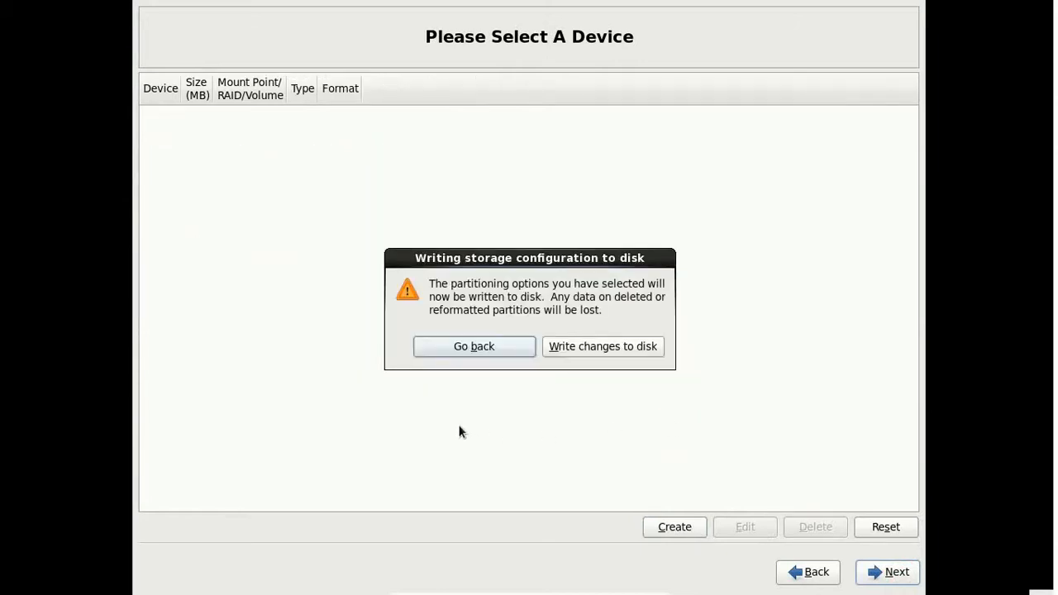
left_click(631, 349)
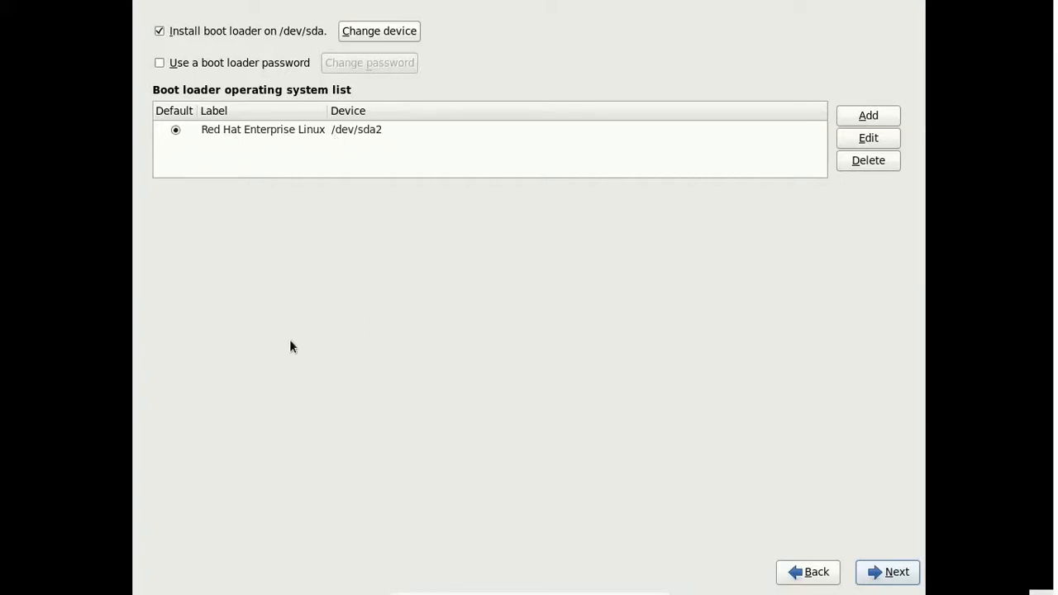
Step: Keep the default boot loader settings and install with the Desktop software set
left_click(890, 570)
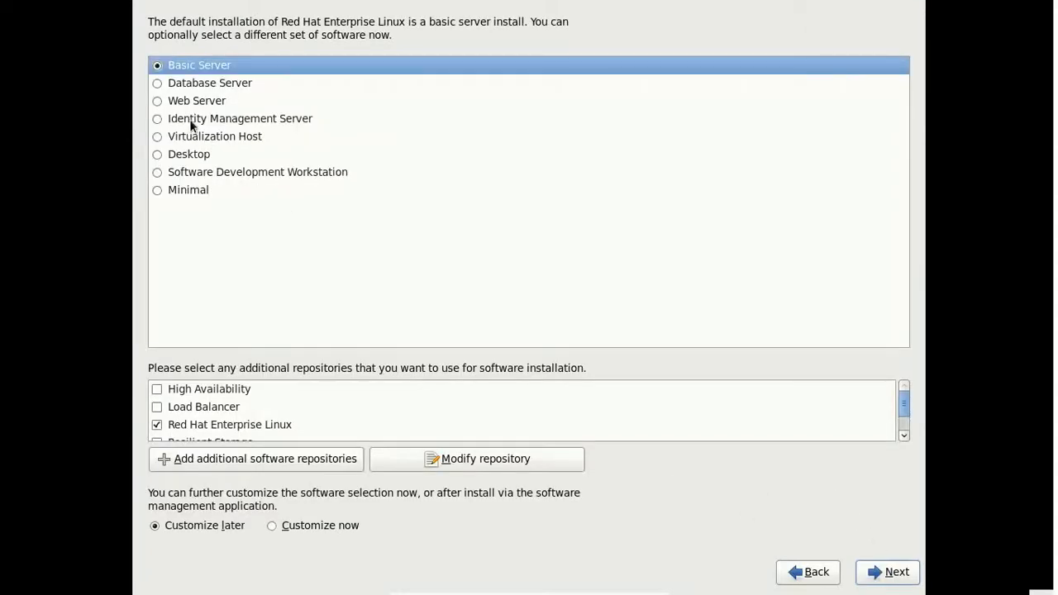
left_click(168, 154)
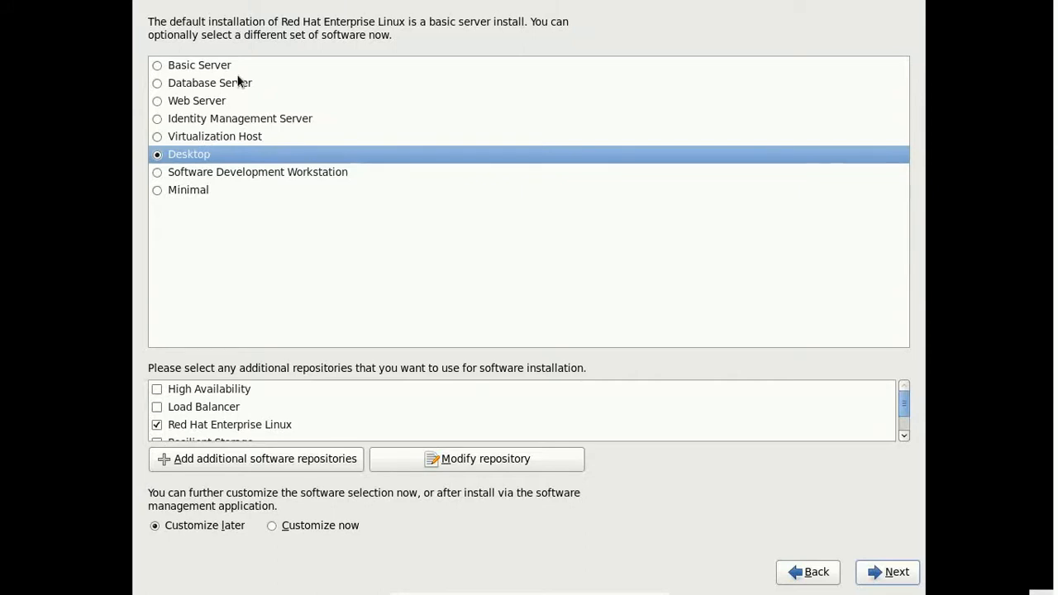
left_click(899, 574)
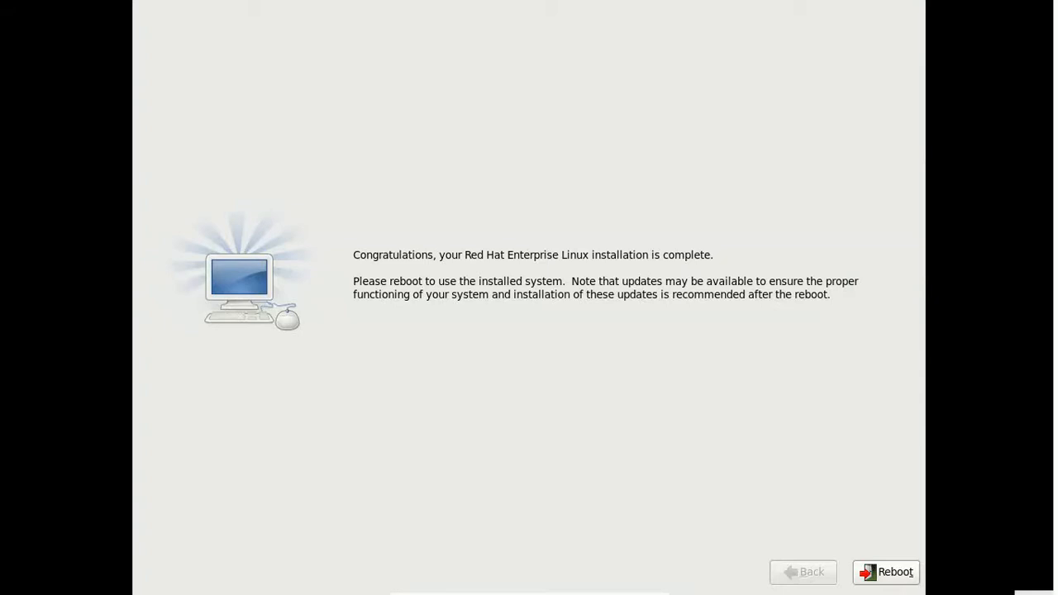
Step: Reboot, then pass Welcome, accept the license and skip software update setup
left_click(892, 574)
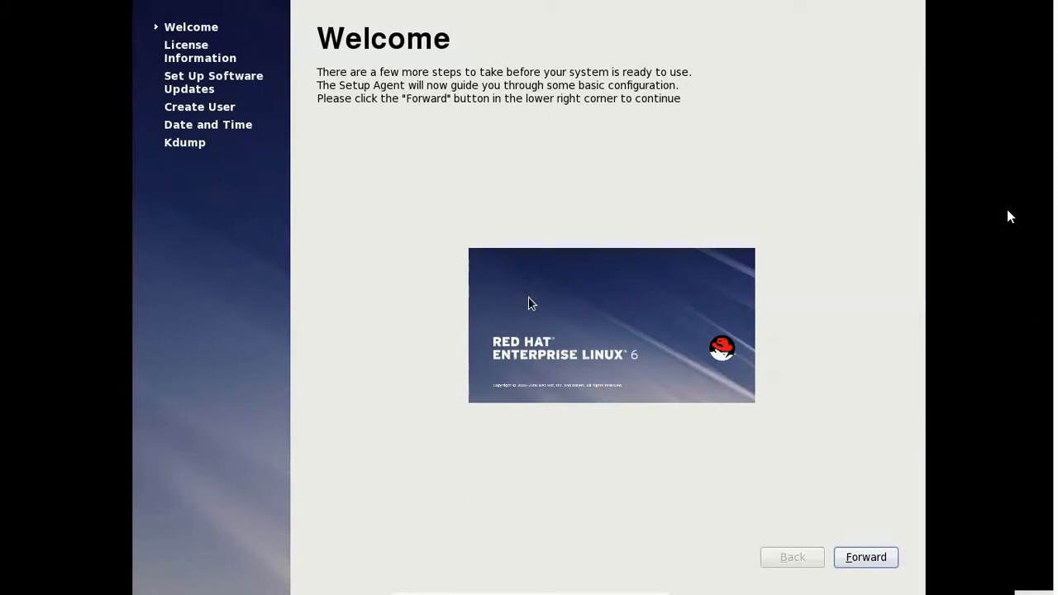
left_click(871, 562)
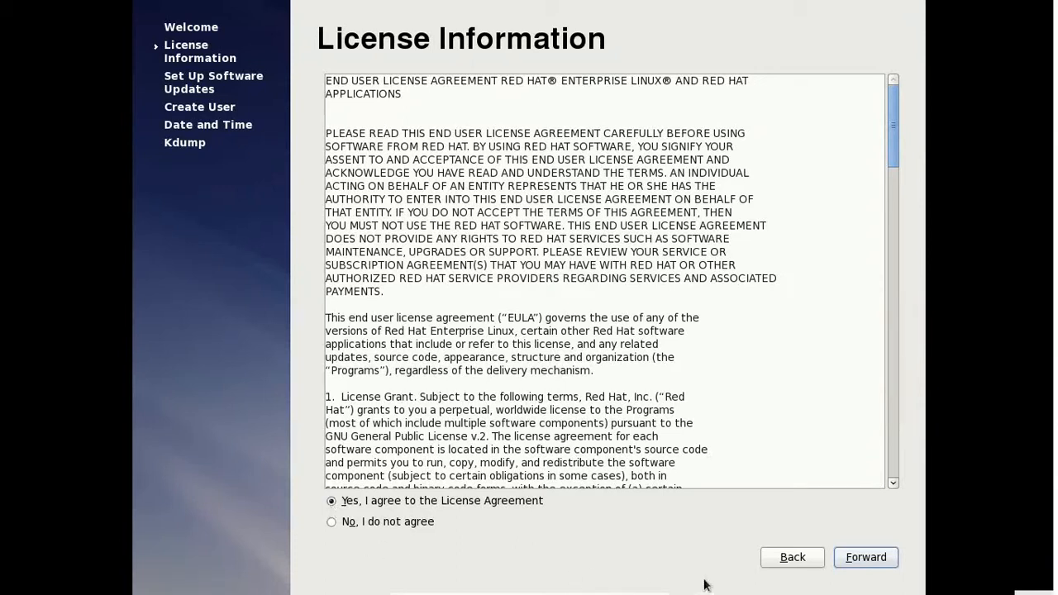
left_click(865, 560)
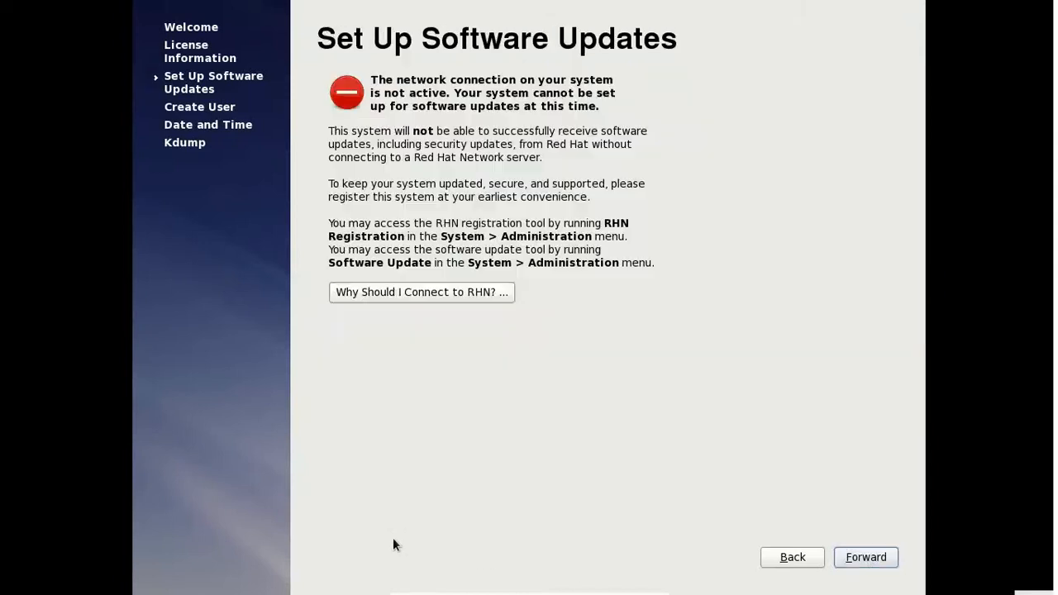
left_click(866, 559)
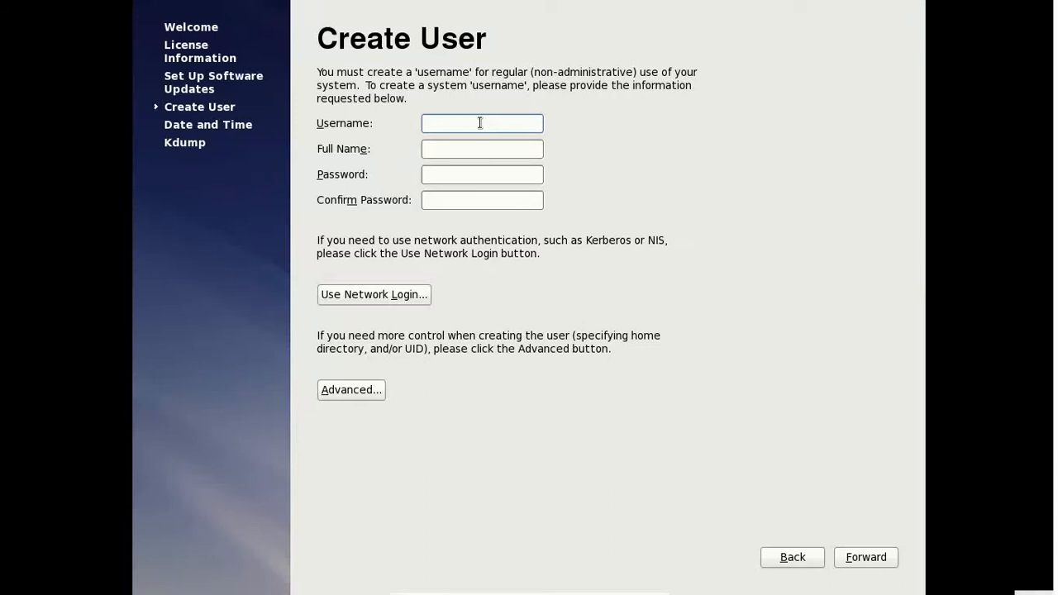
Step: Enter the new user's username and full name
type("kamam")
key("BackSpace")
type("l")
key("Tab")
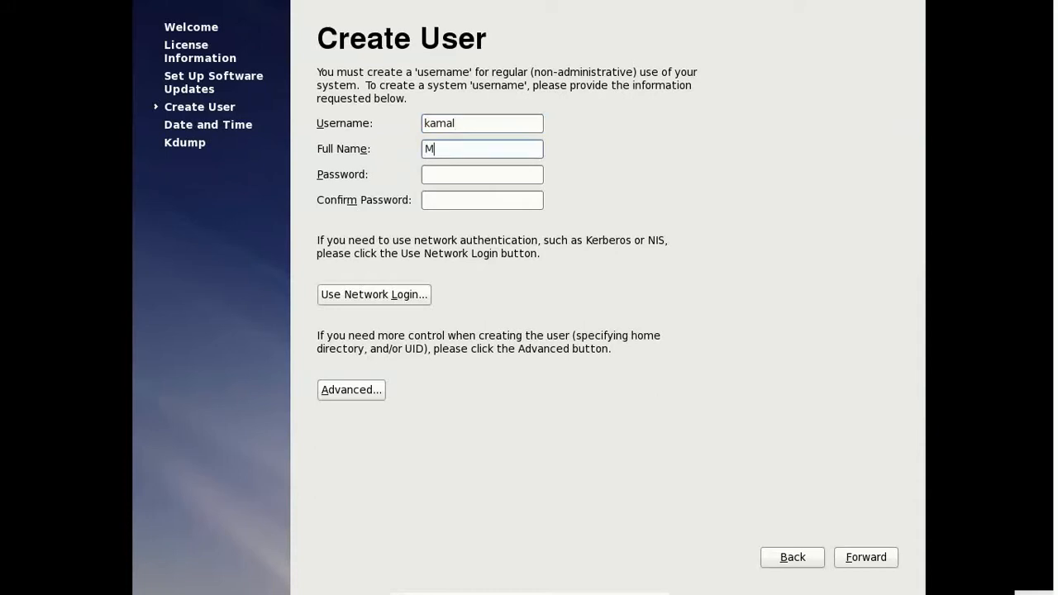
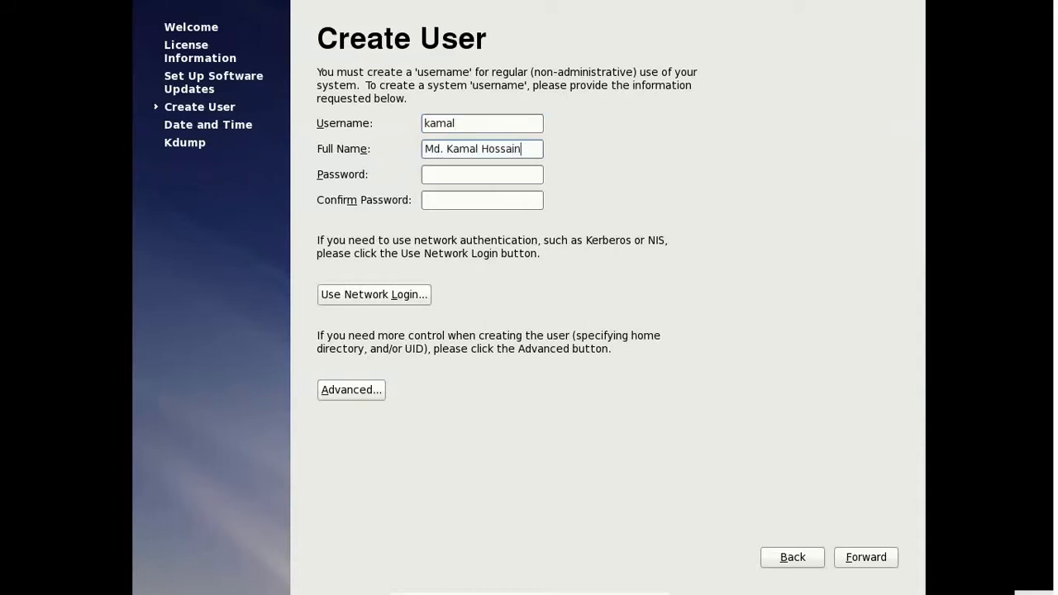
Step: Set and confirm the account password, submitting despite the weak-password warning
key("Tab")
type("redhat")
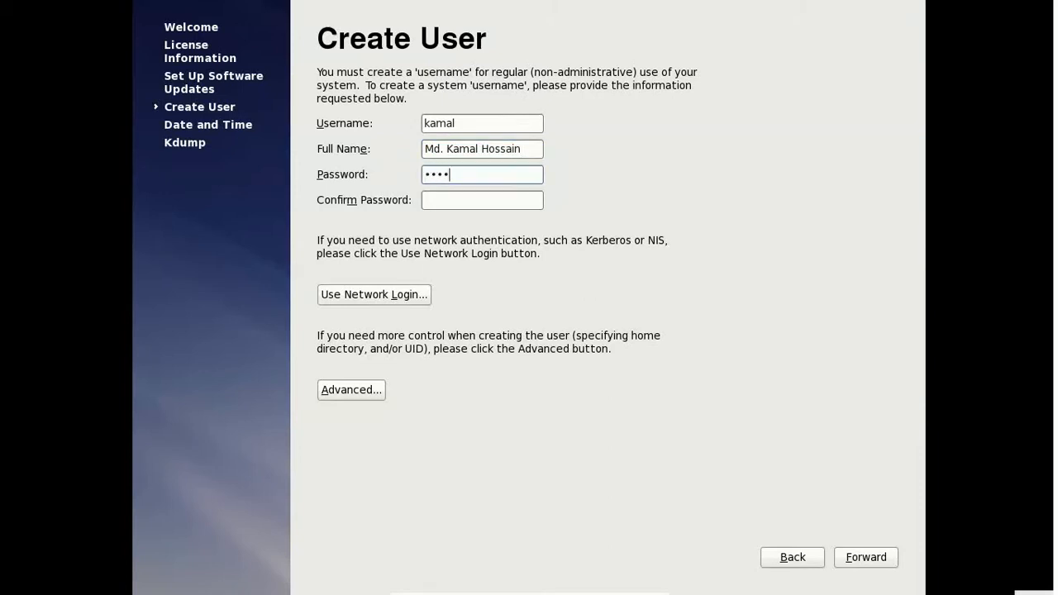
key("Tab")
type("redhat")
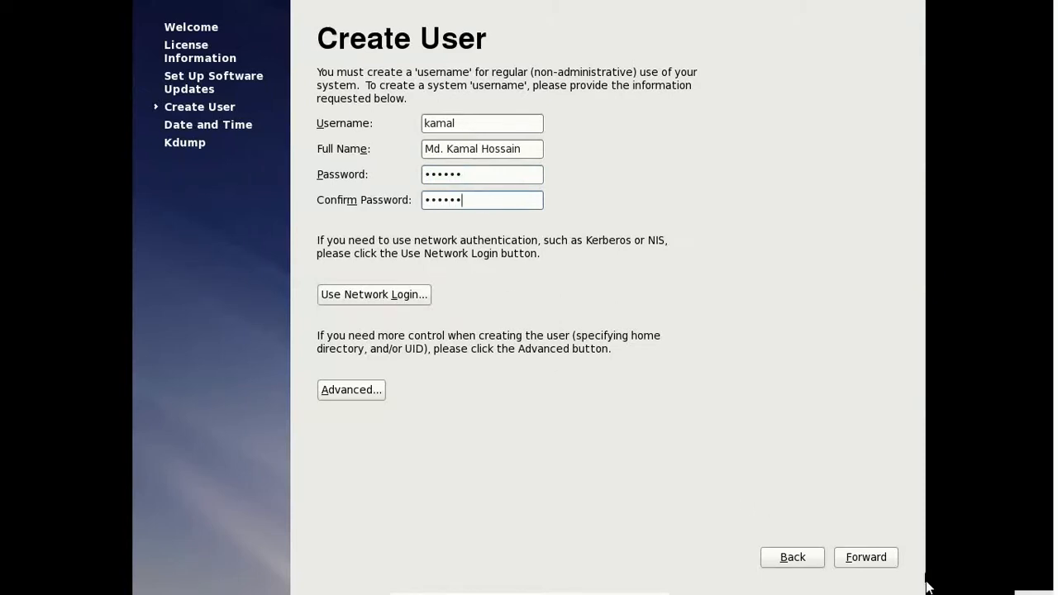
left_click(876, 568)
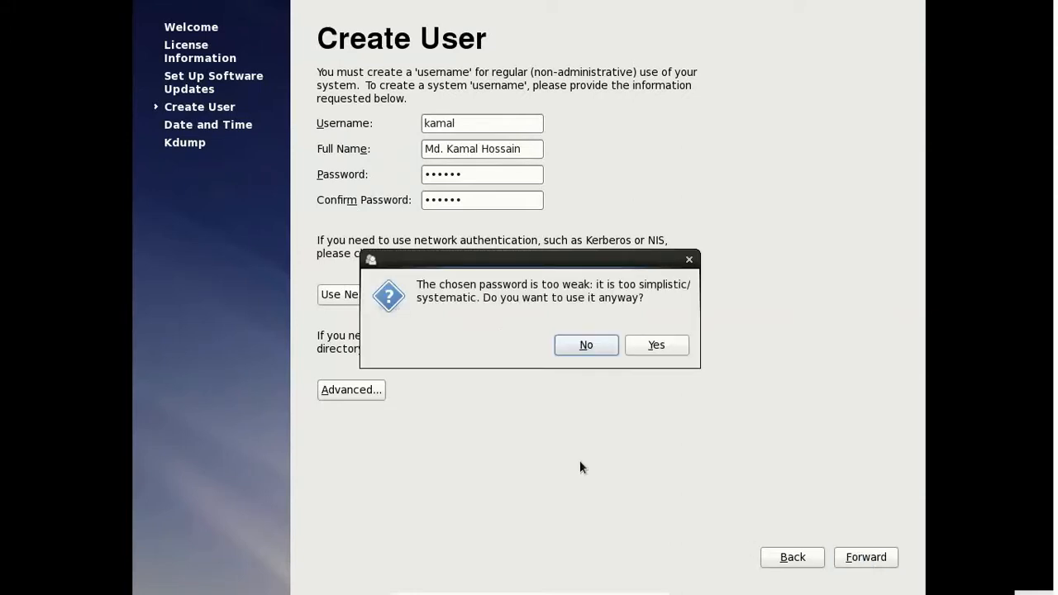
left_click(662, 348)
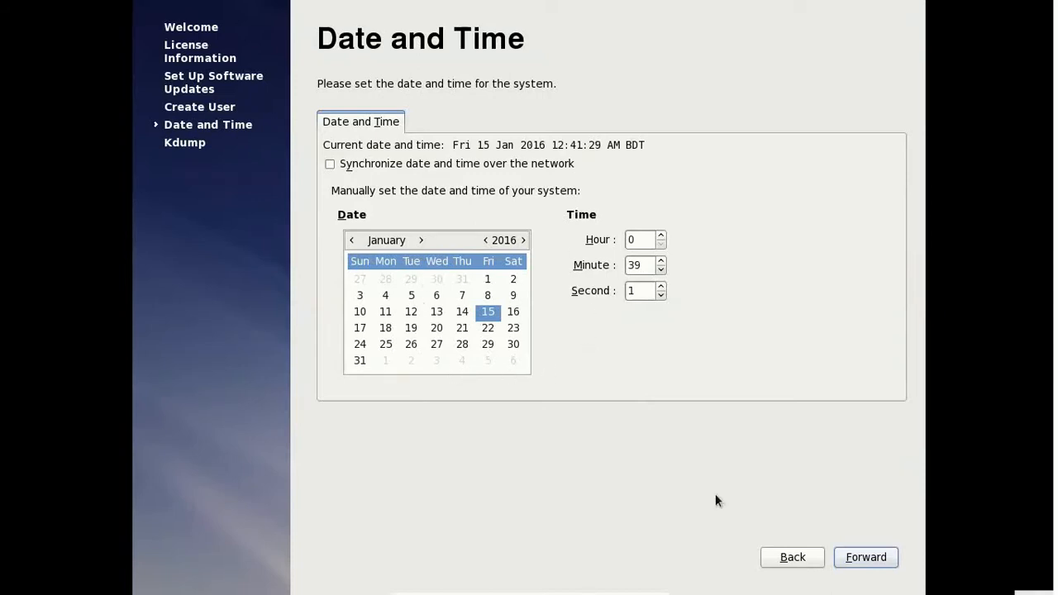
Step: Accept the date and time, finish with kdump enabled, and confirm the reboot
left_click(868, 566)
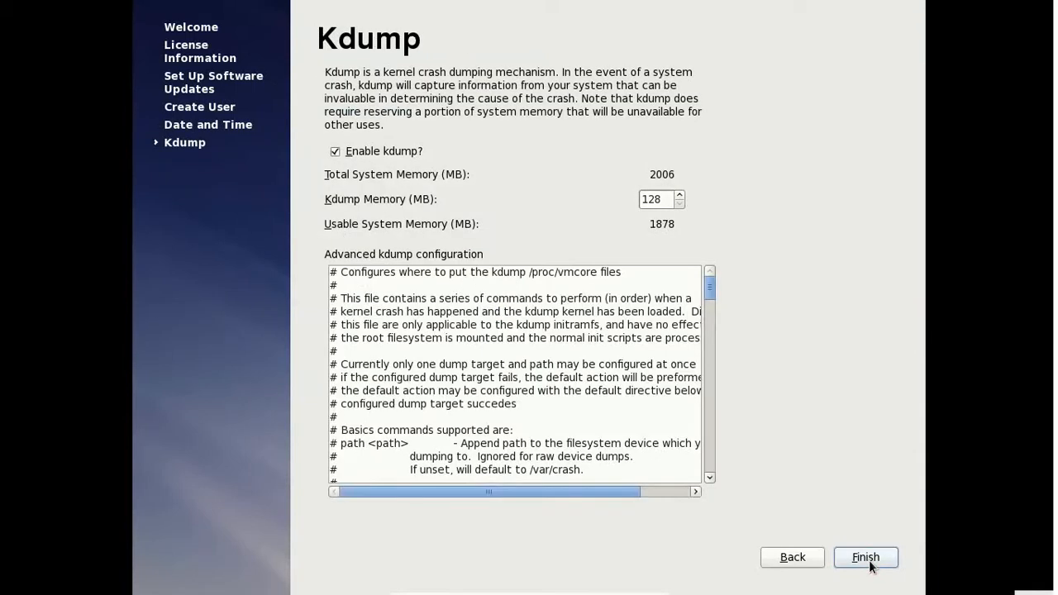
left_click(868, 561)
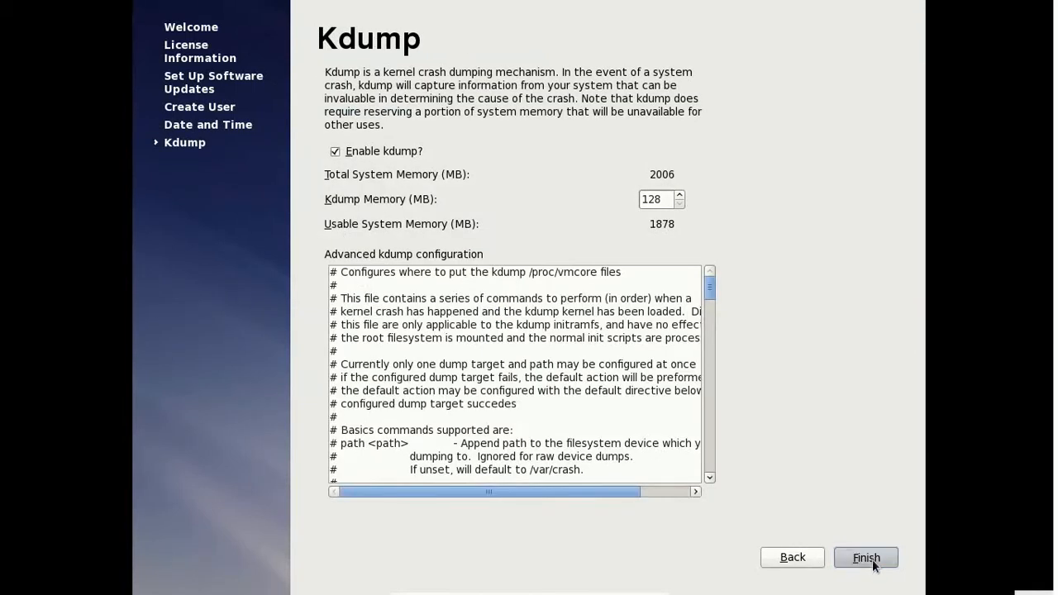
left_click(647, 354)
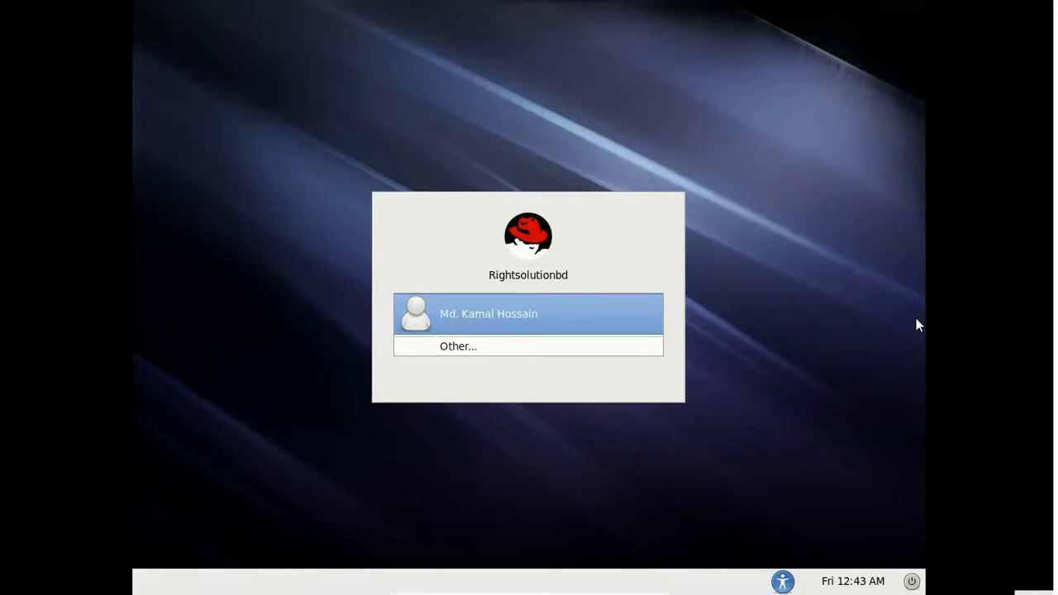
Step: Log in through Other... as root, entering the root account password
left_click(519, 349)
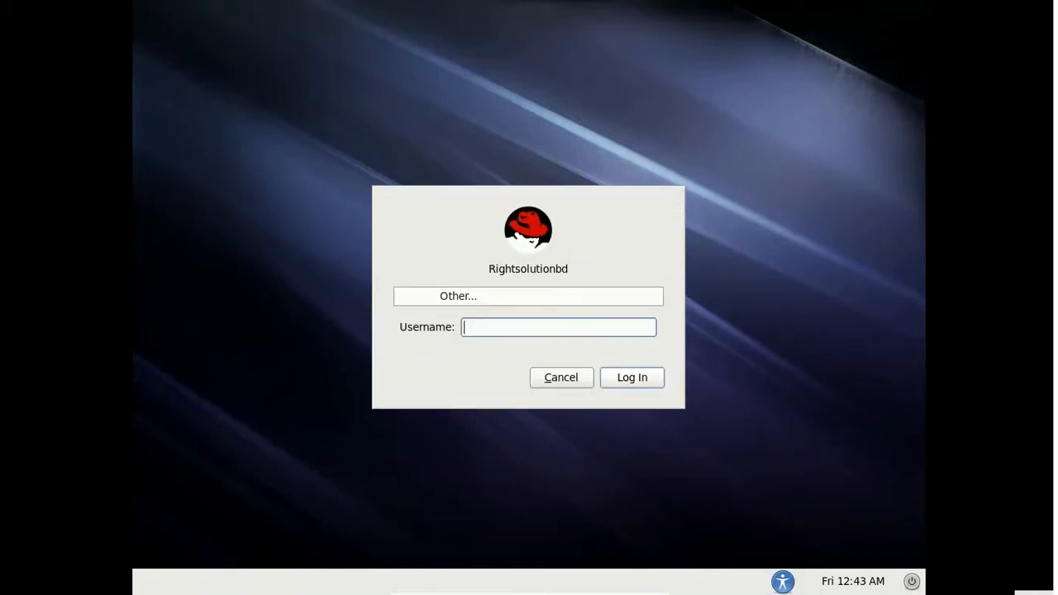
type("rooo")
key("BackSpace")
type("t")
key("Return")
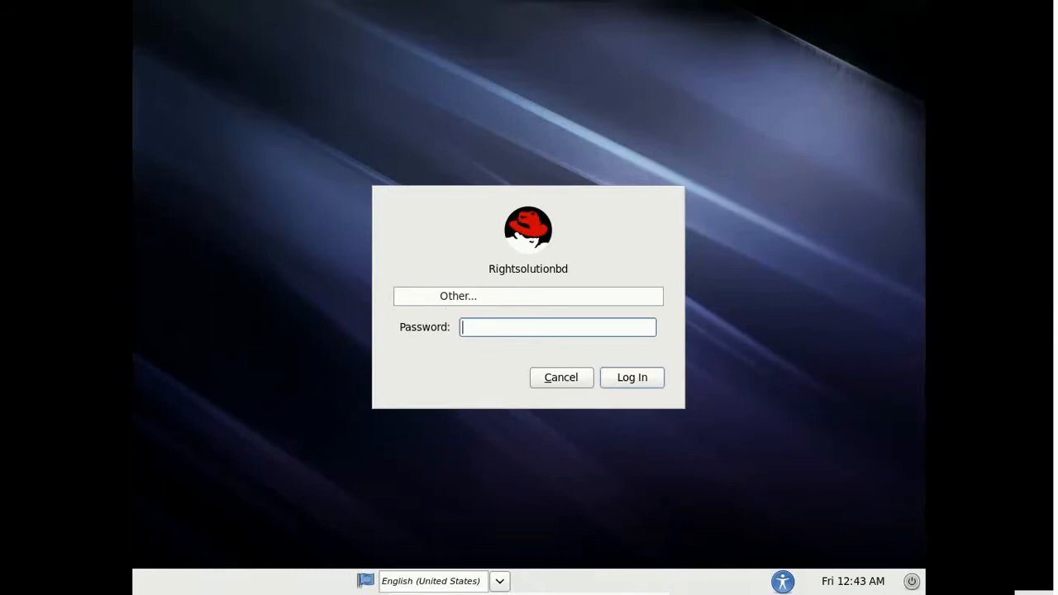
type("redhat")
key("Return")
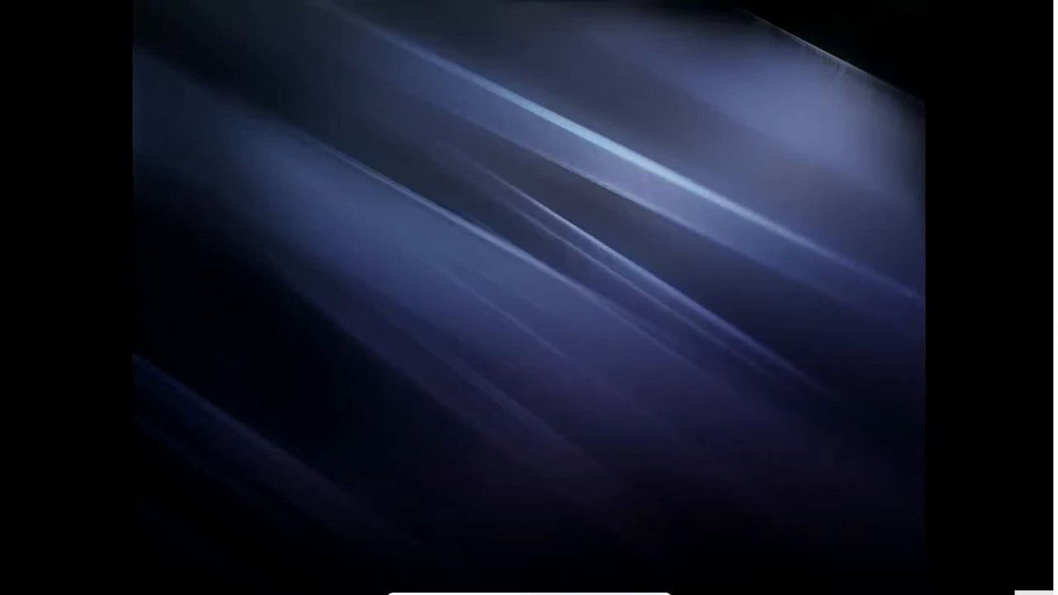